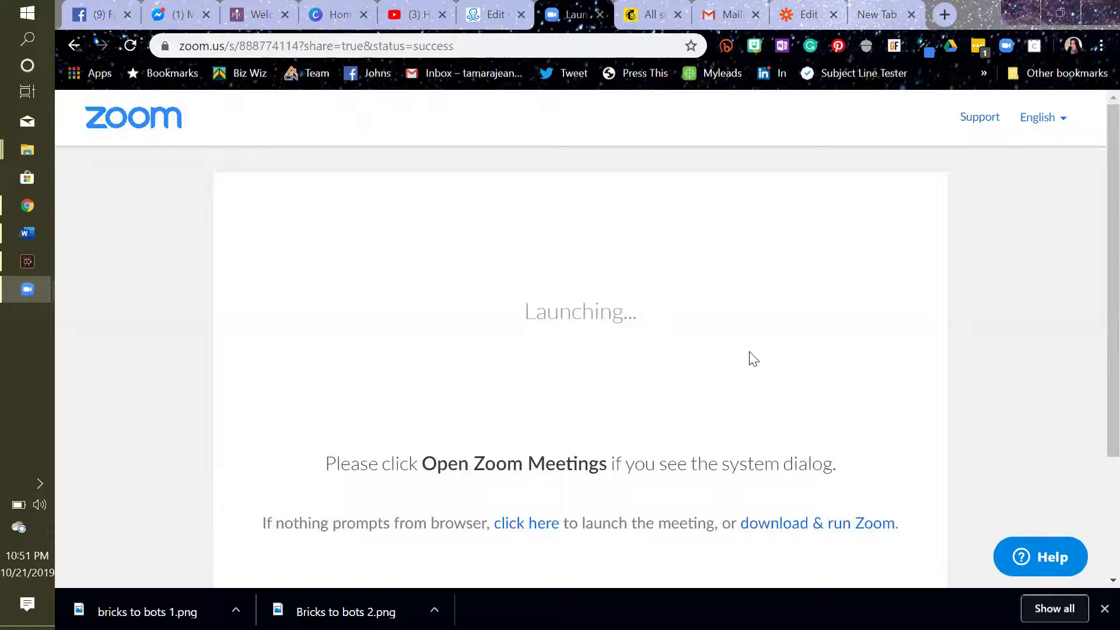
- Switch to ManyChat and cancel editing the MailChimp action
click(498, 16)
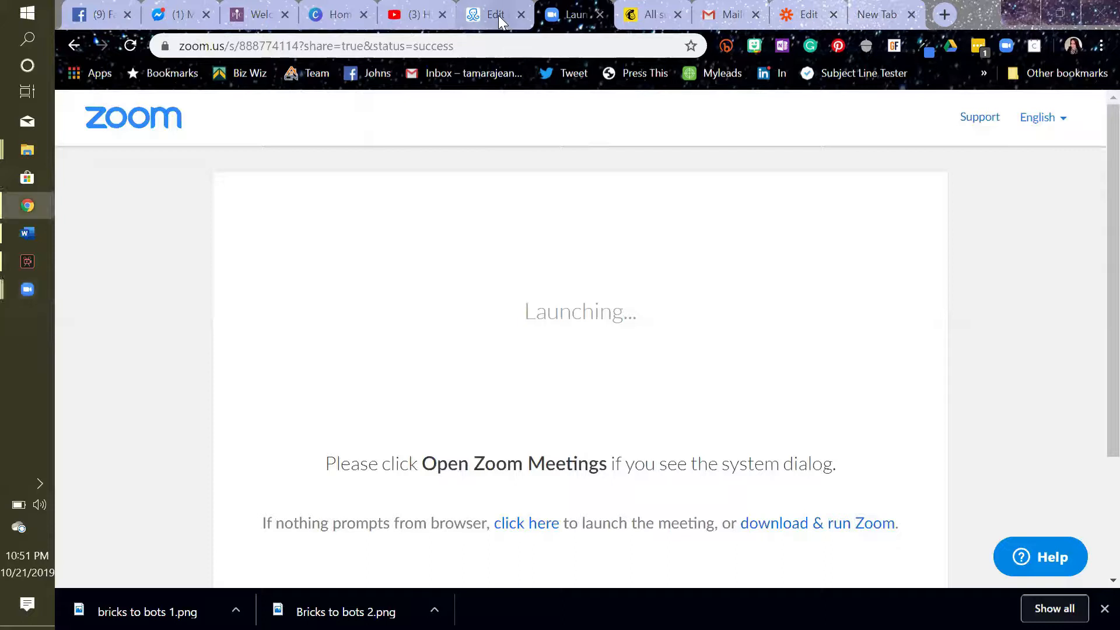
click(498, 15)
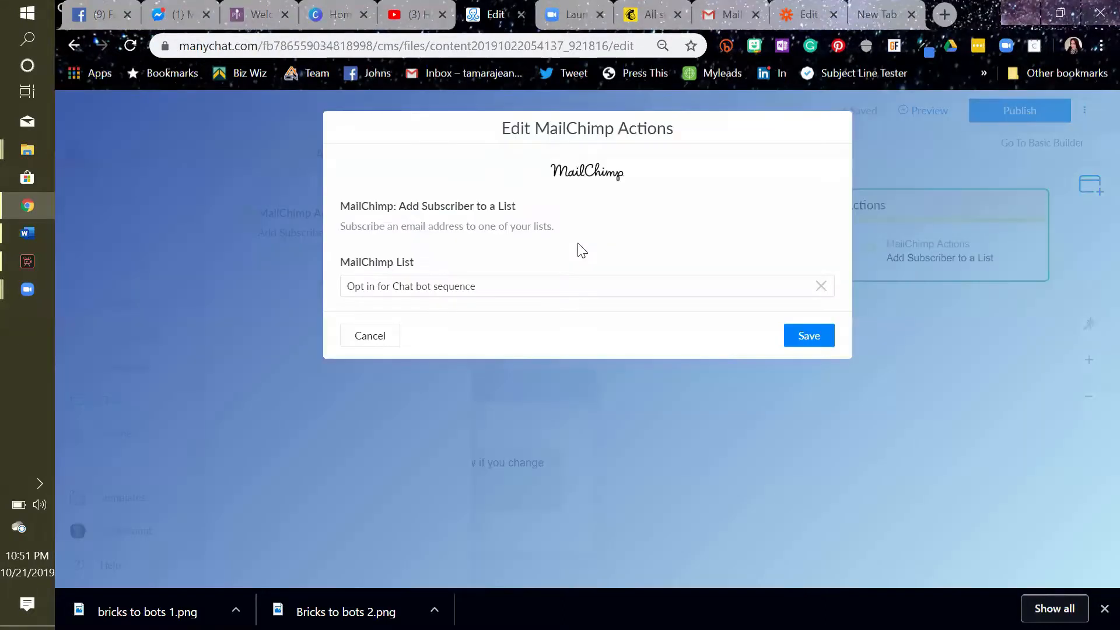
click(382, 339)
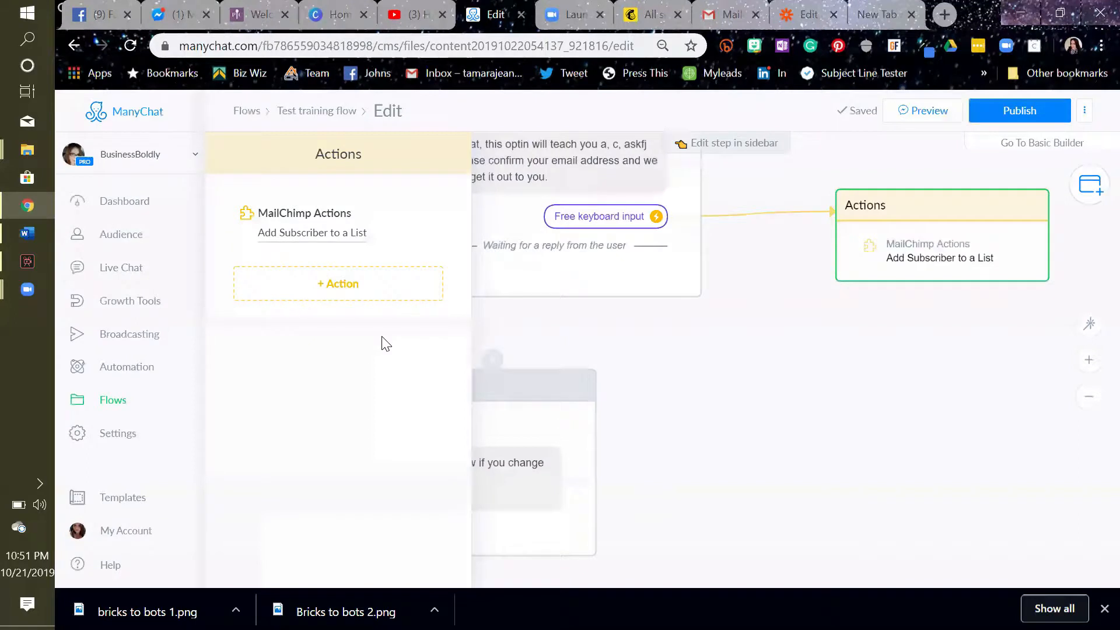
- Create a new flow named "Chat bot training" in the Flows folder
click(135, 117)
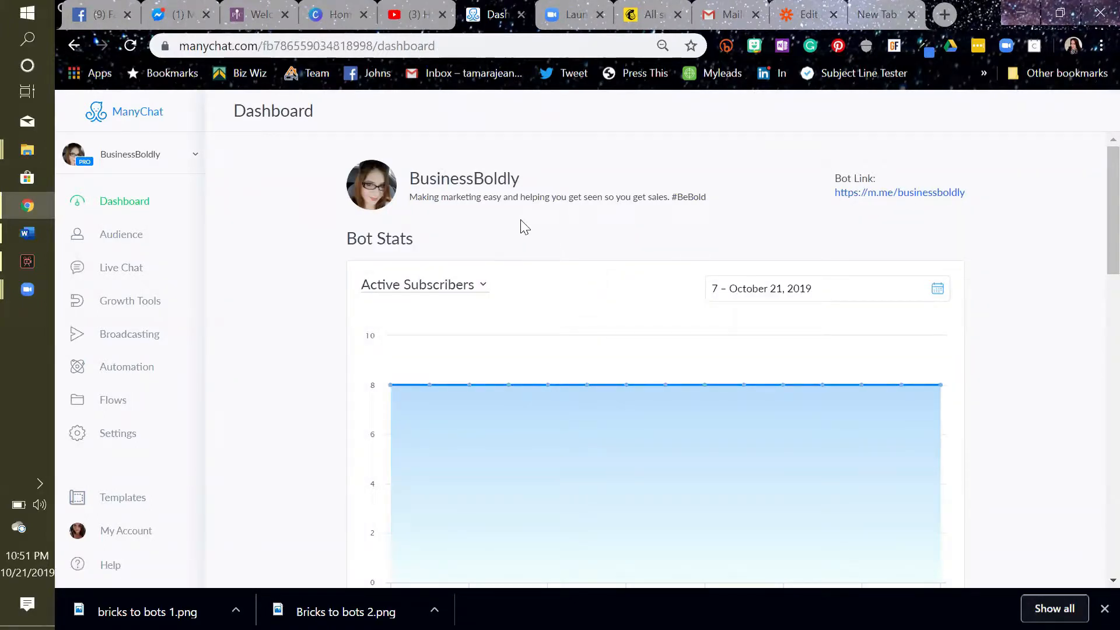
click(112, 400)
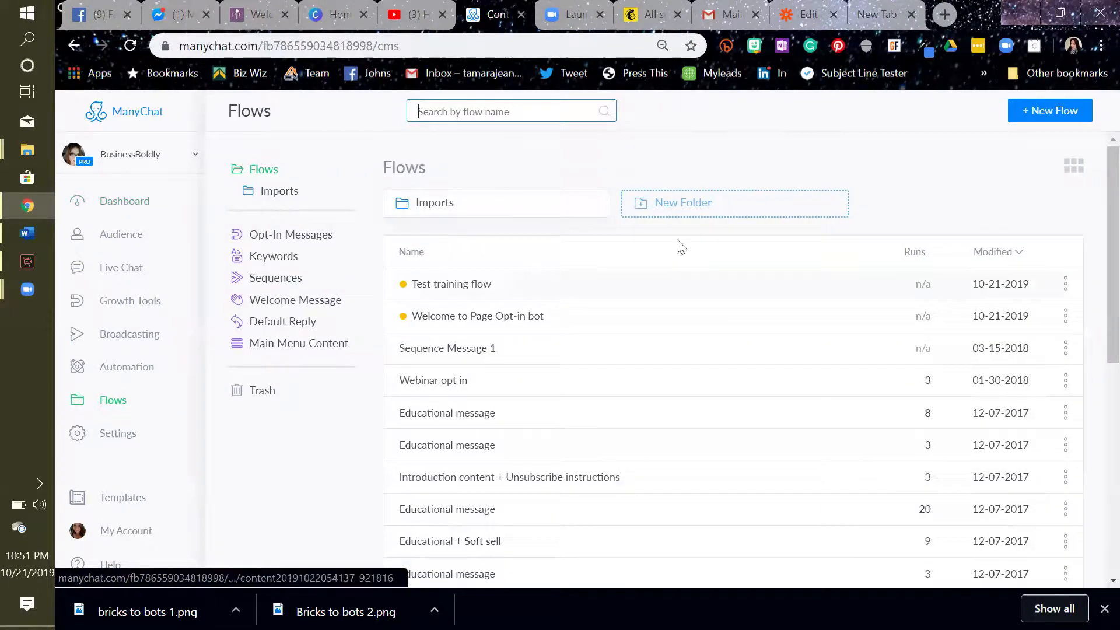
click(1042, 111)
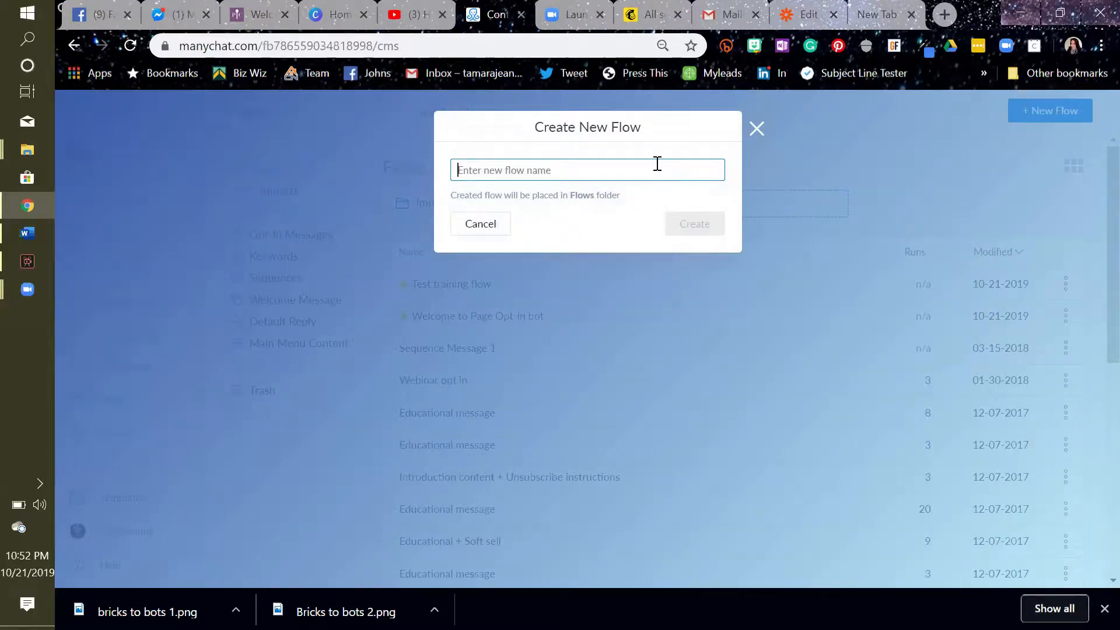
text(Cat )
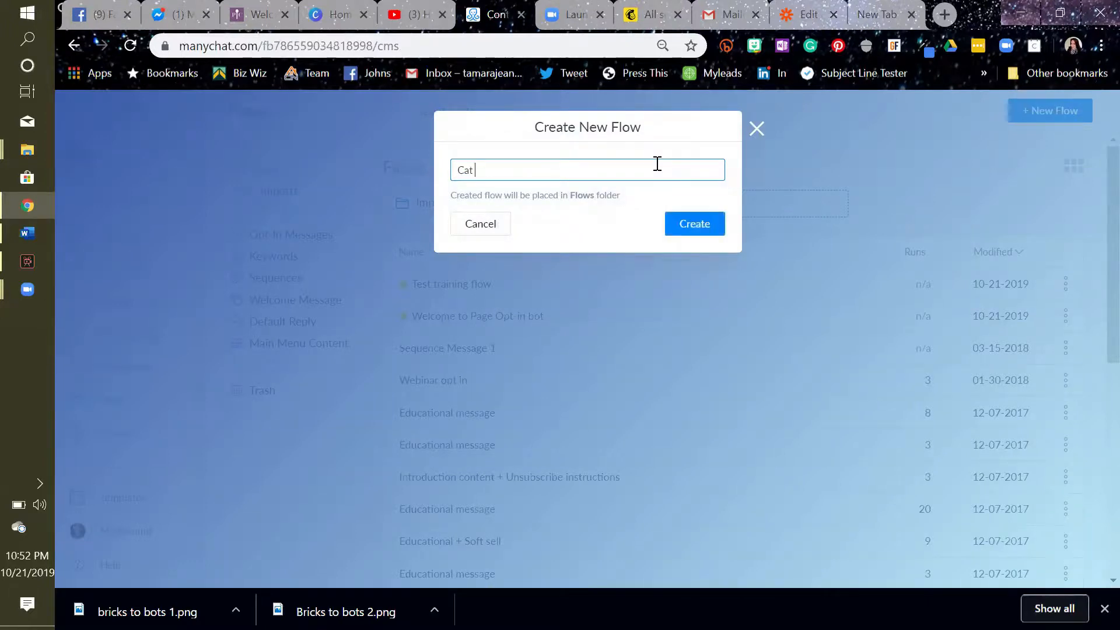
text(hat bot training)
click(692, 230)
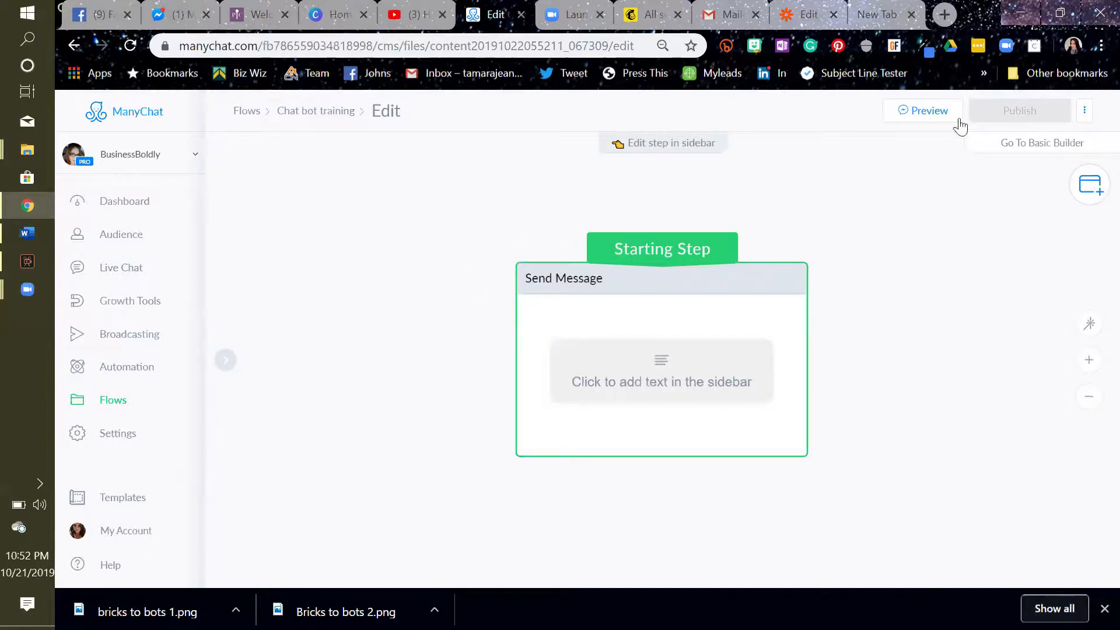
- View the new flow in the Basic Builder and return to the Flow Builder
click(1006, 146)
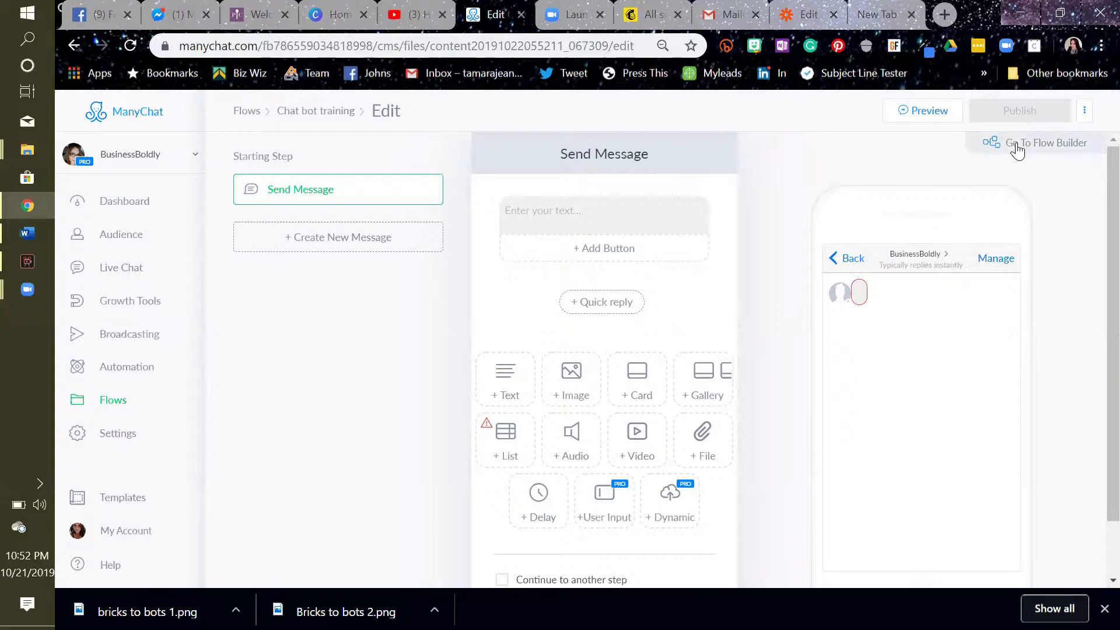
click(1018, 150)
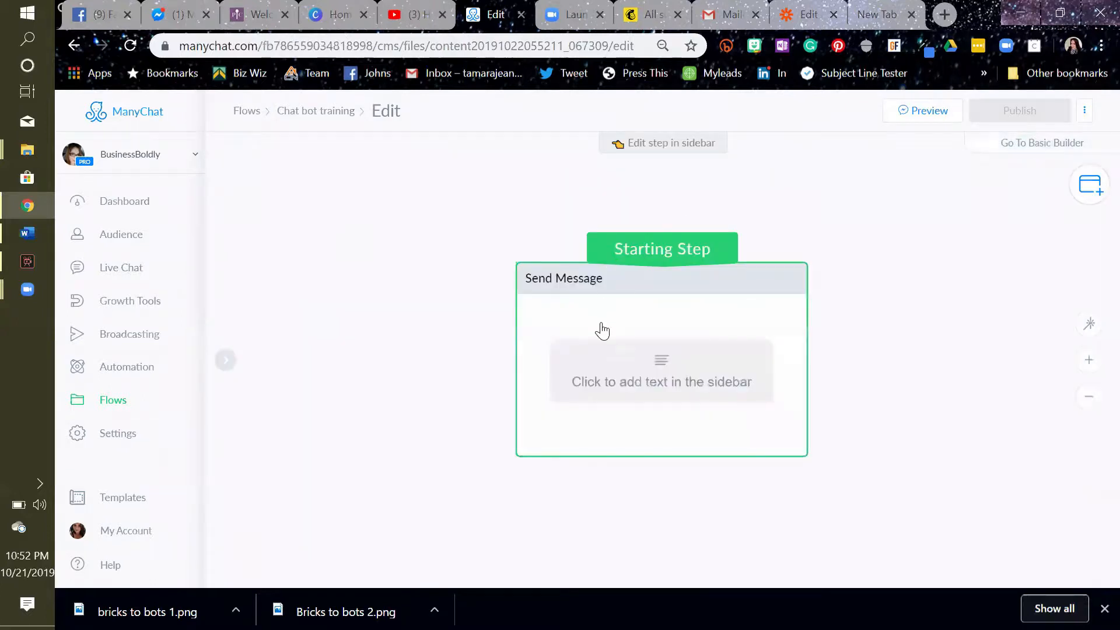
- Write starting-step message "Hey there, thanks for checking out my page would you like my free training on how to quickly grow your business with a chat bot?"
click(600, 328)
click(369, 216)
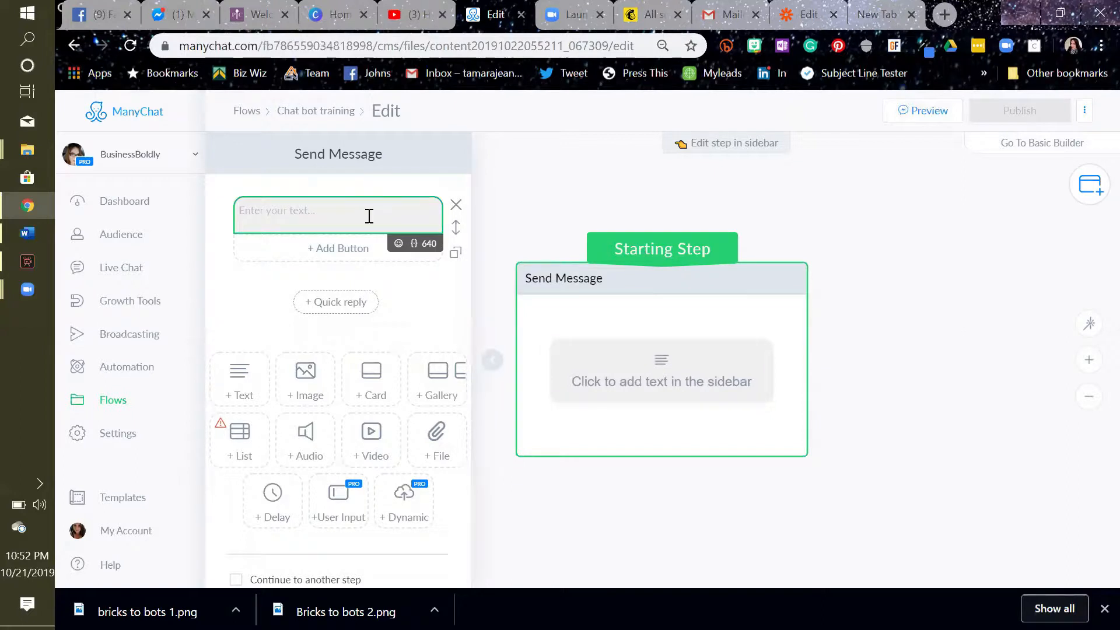
text(Hey there, )
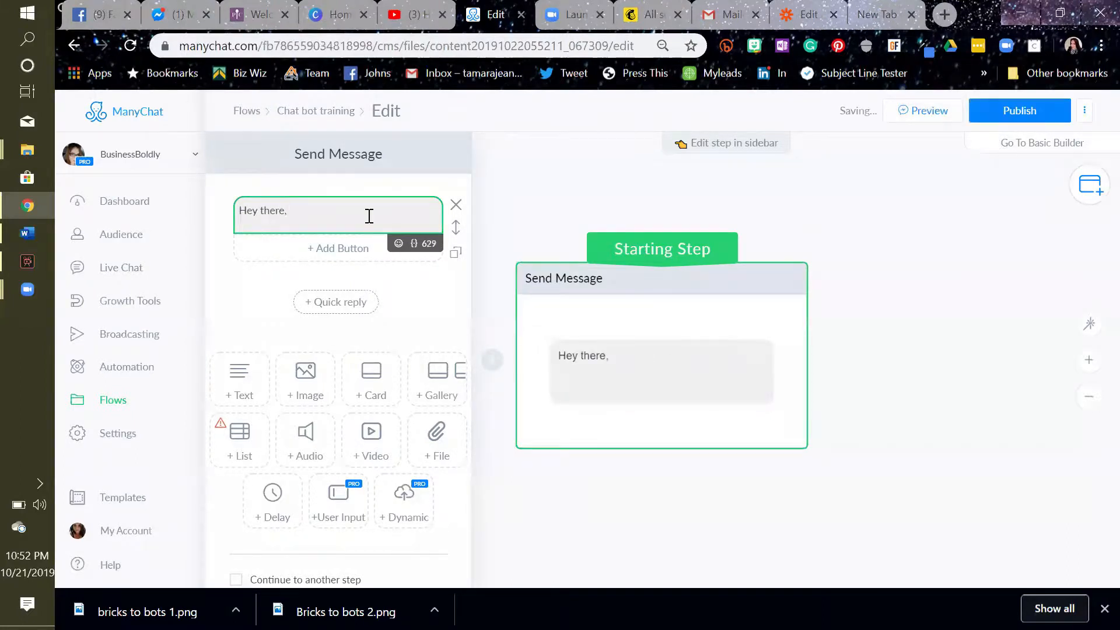
text(thanks for che)
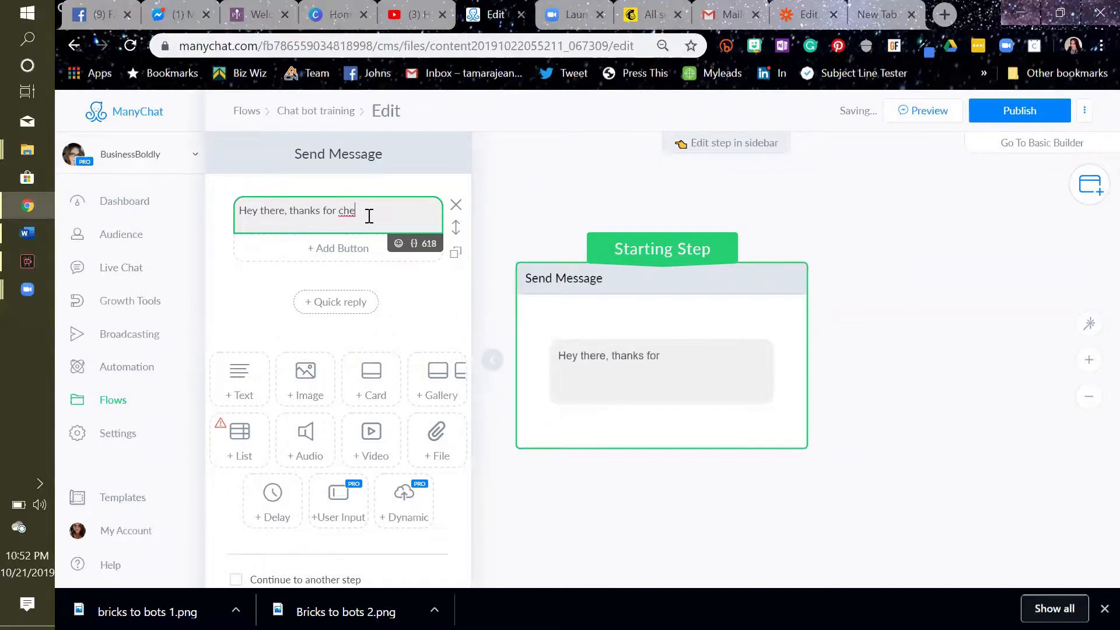
text(cking out my page would yo)
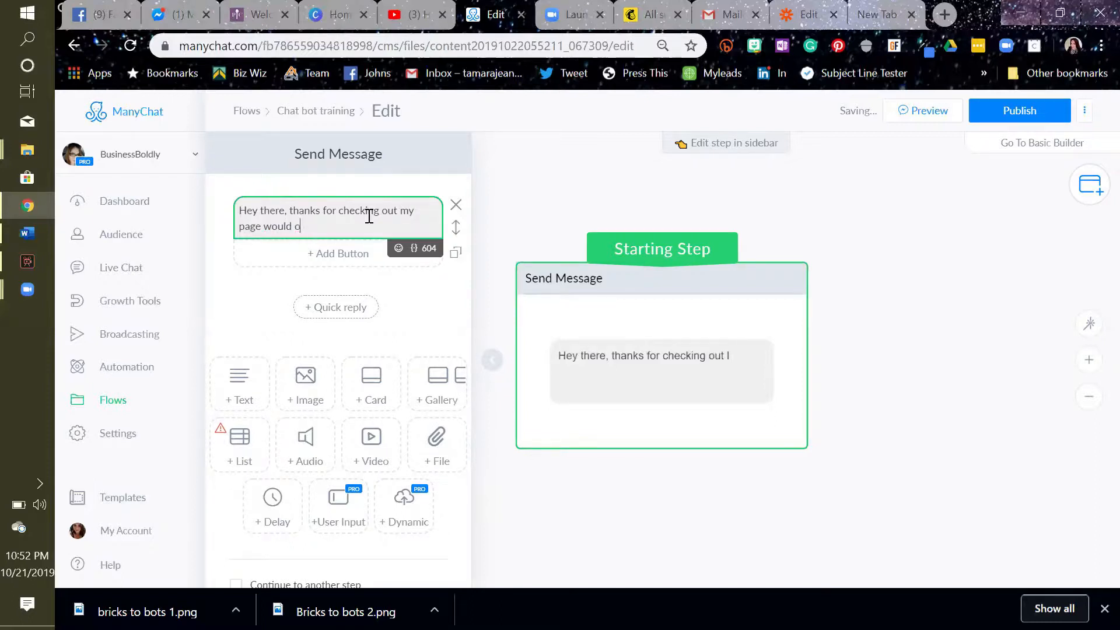
key(BackSpace)
key(BackSpace)
text(you li)
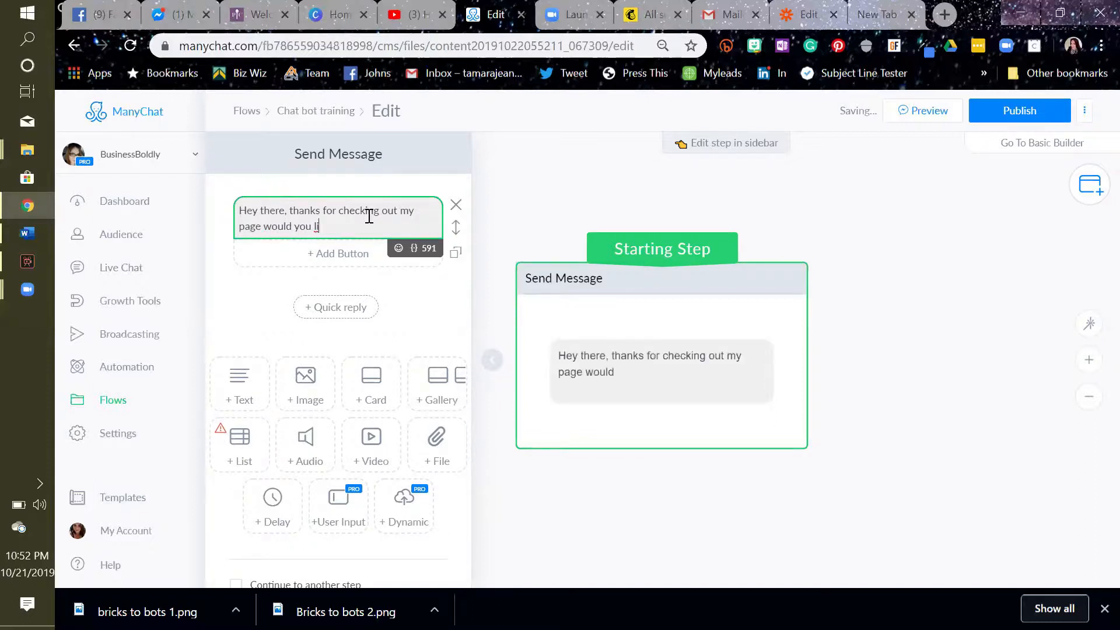
text(ke my free training)
text( on how to)
text( cuck)
key(BackSpace)
key(BackSpace)
text(ickly grow your business with a chat )
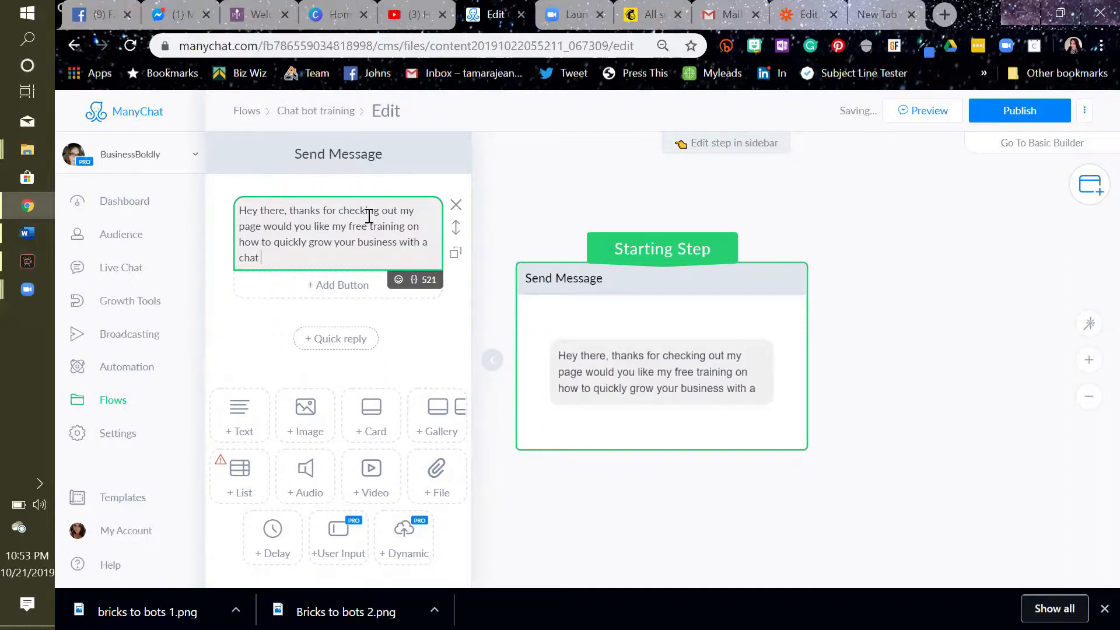
text(bot?)
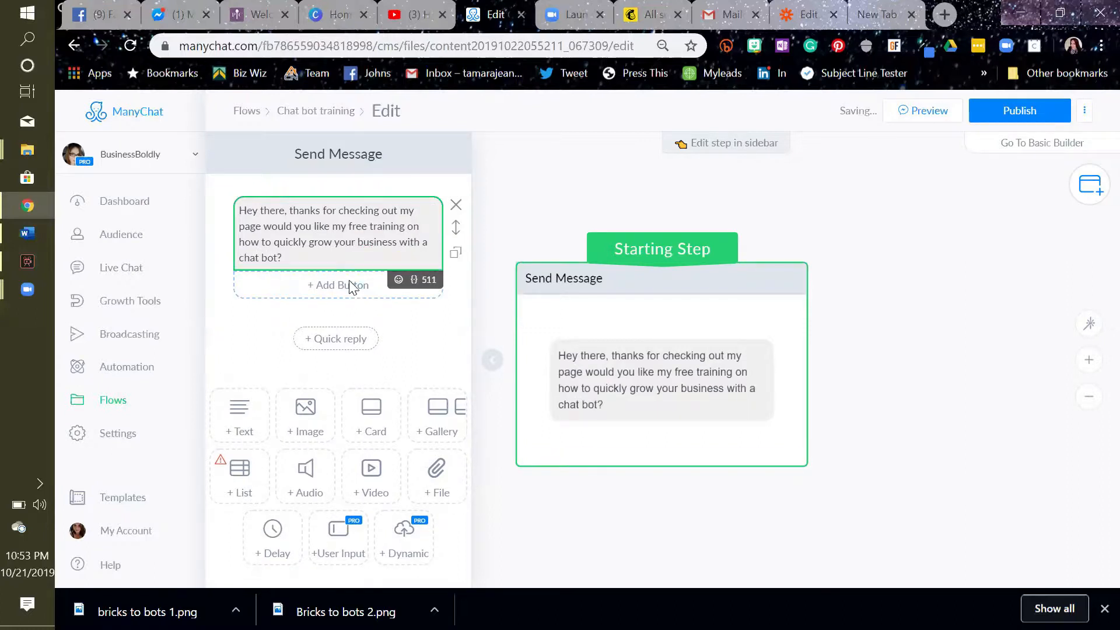
- Add two reply buttons titled "yes" and "no" to the starting message
click(348, 285)
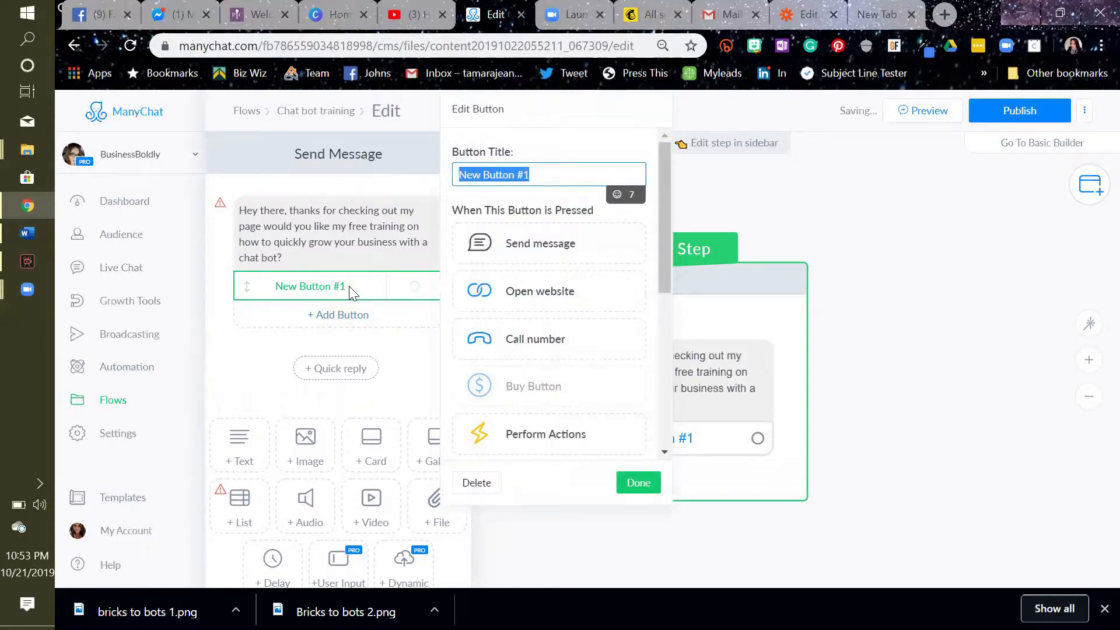
text(yes)
click(356, 315)
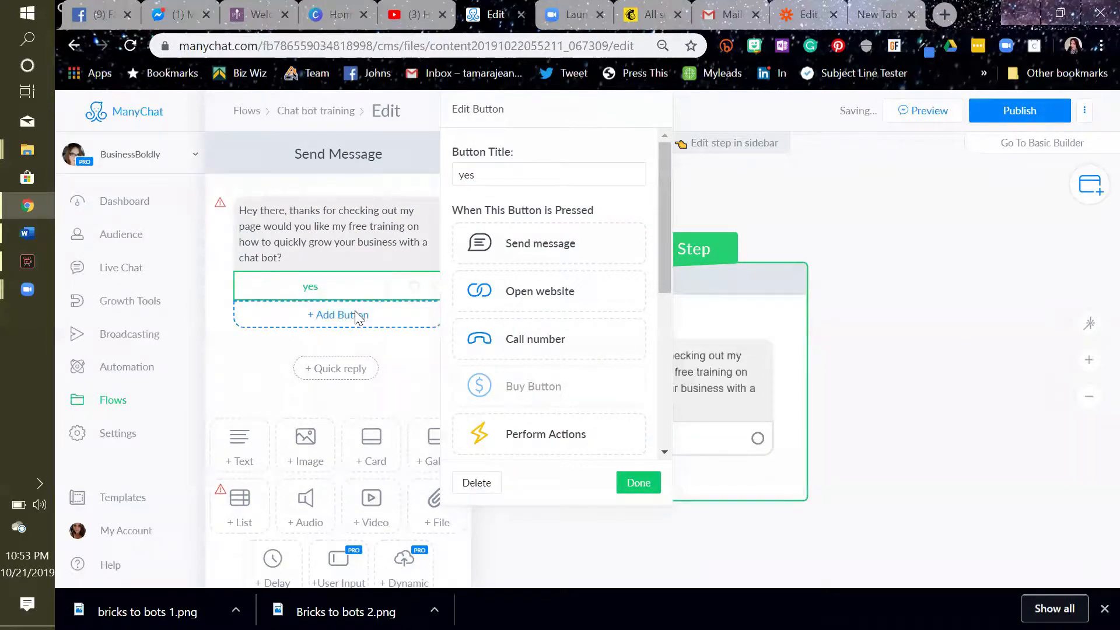
text(no)
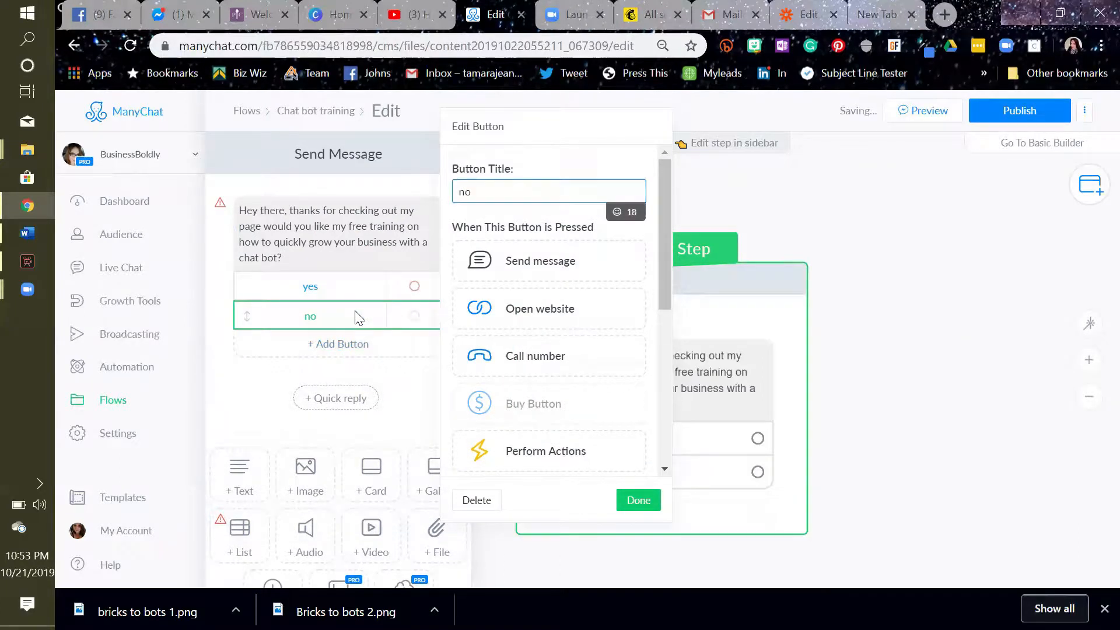
click(941, 398)
click(944, 403)
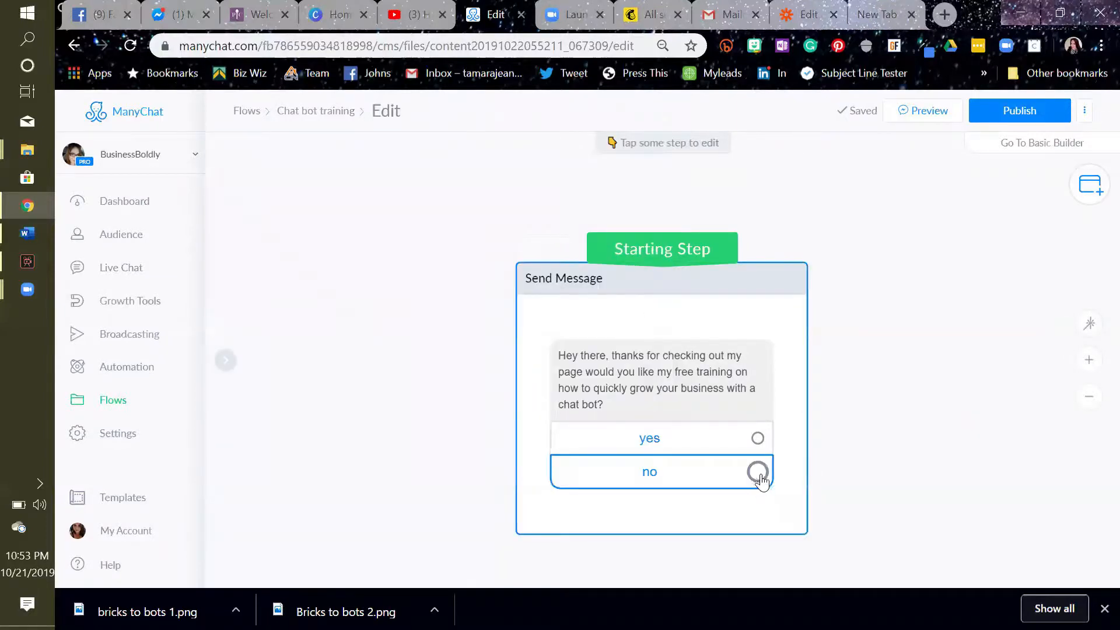
- Connect the "no" button to a new Send Message step reading "That's okay let me know if you change your mind"
drag(758, 472, 956, 494)
click(873, 286)
click(396, 217)
text(That's oka)
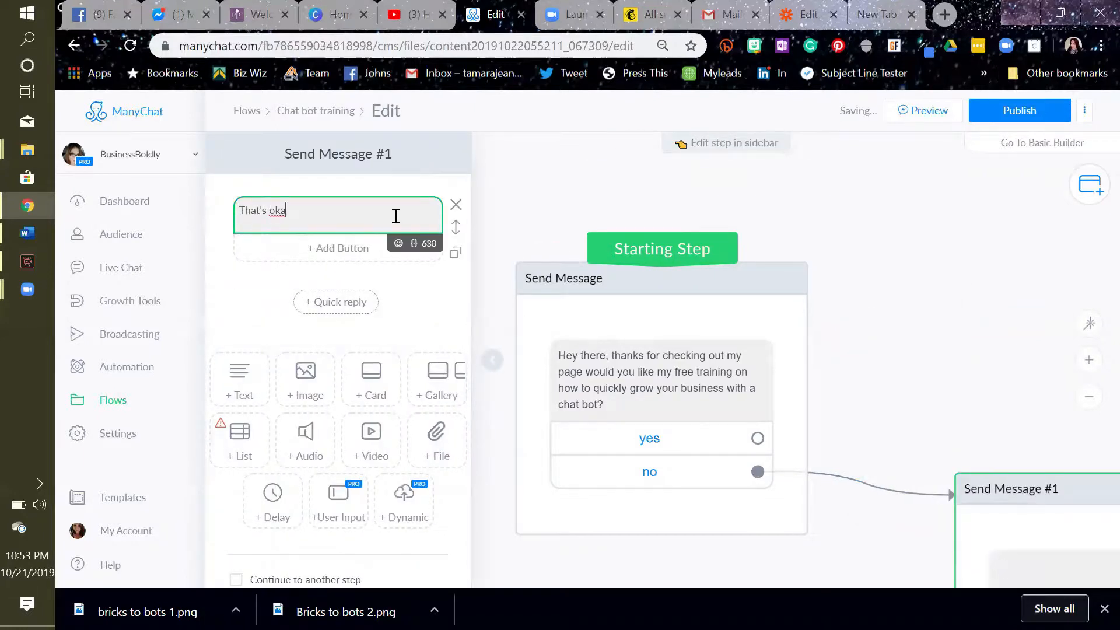
text(y let me know if you ch)
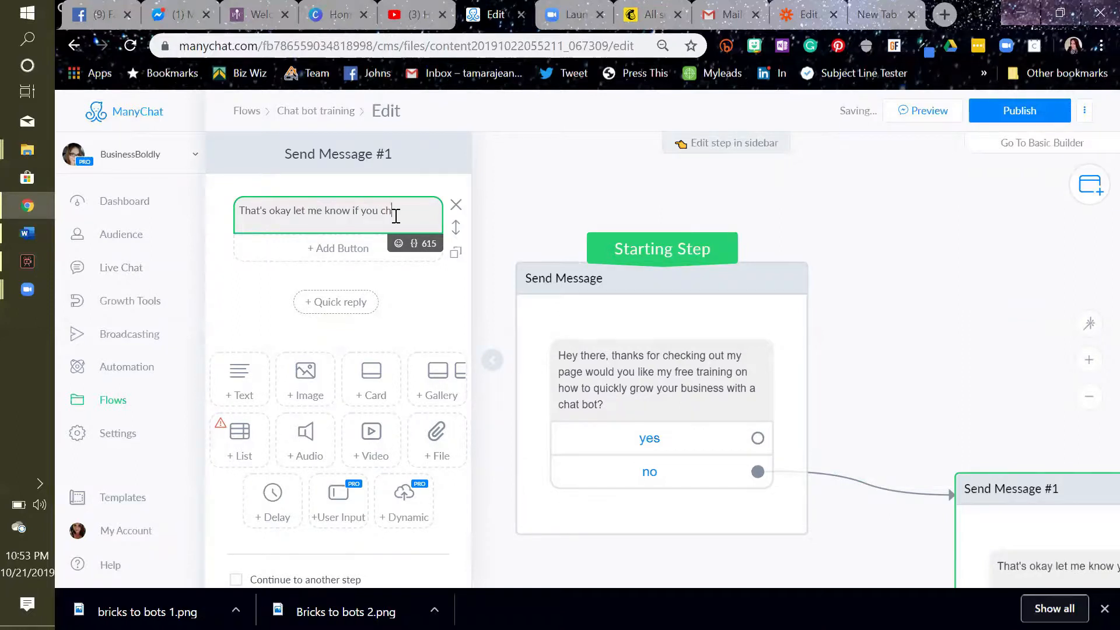
text(ange your mind)
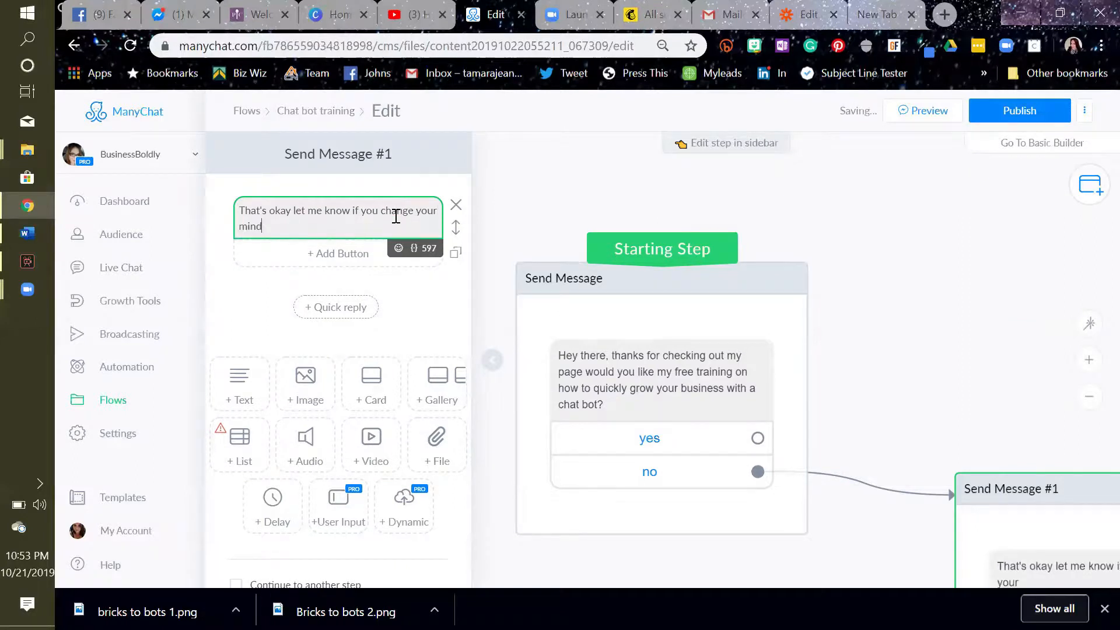
click(933, 277)
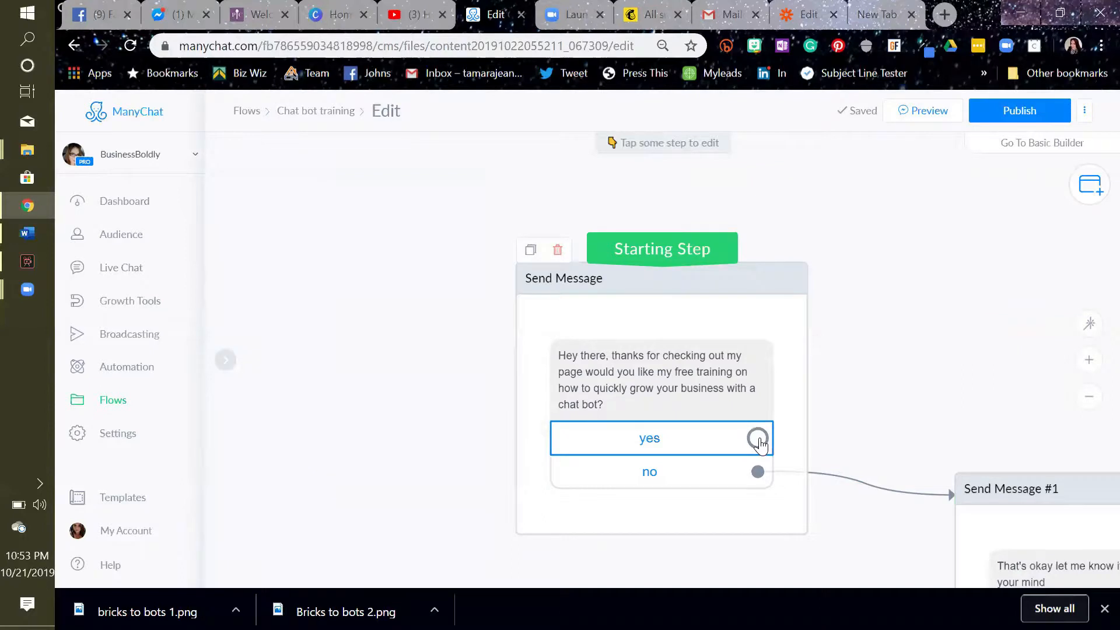
- Connect the "yes" button to a new Send Message step containing only a User Input block, removing its empty text block
drag(757, 438, 933, 270)
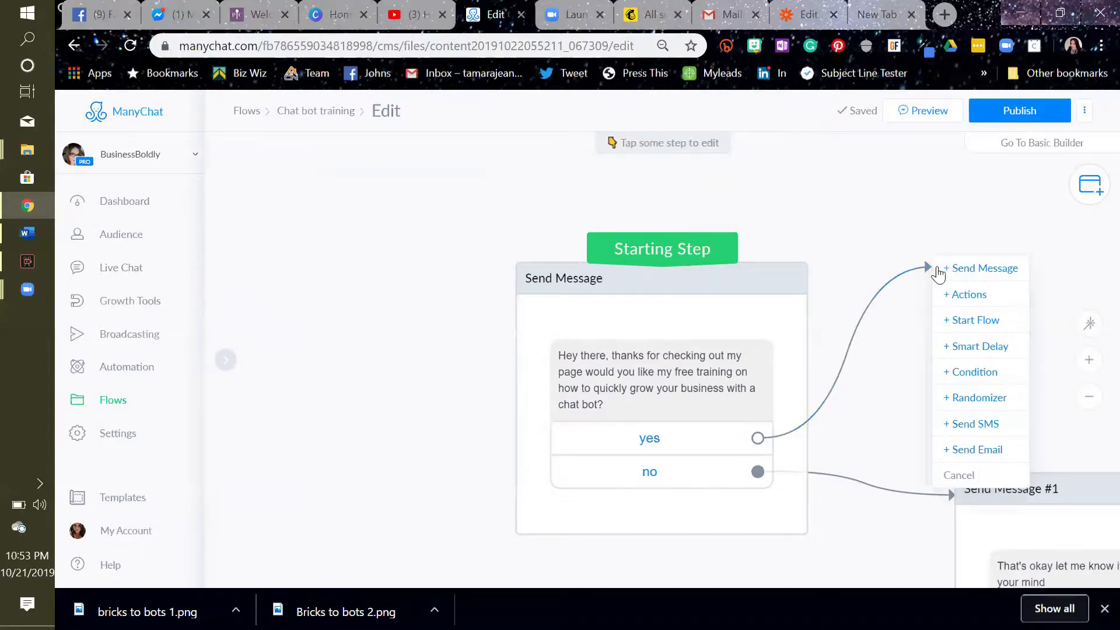
click(972, 268)
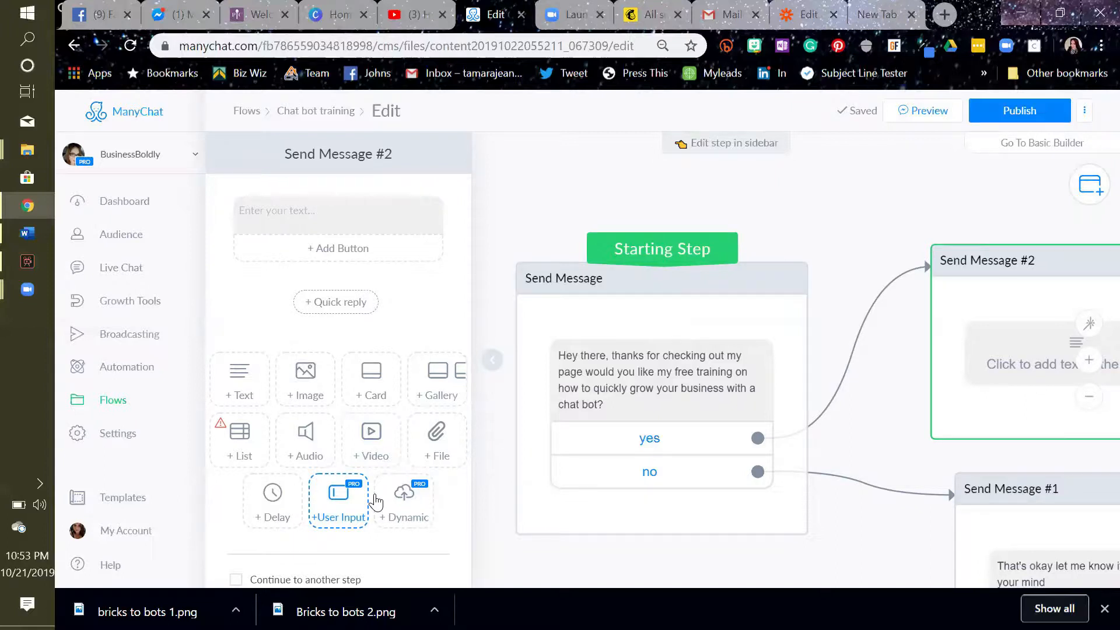
click(374, 501)
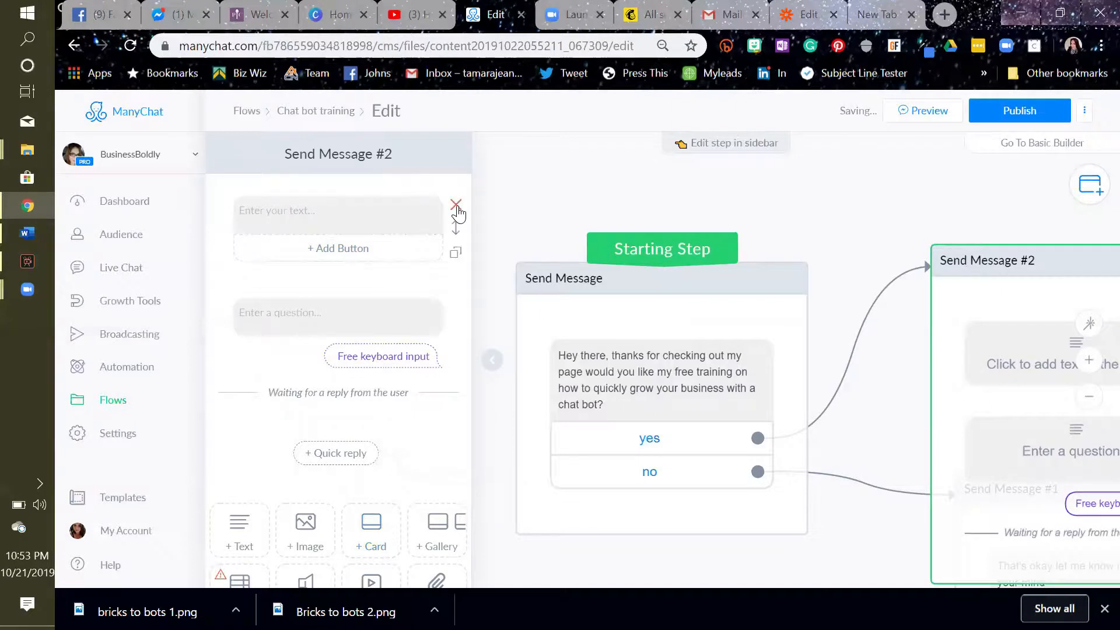
click(456, 205)
- Enter the question text "Great, this optin is going to quickly show you how a bot can make your business better and how to successfully set it up"
click(349, 238)
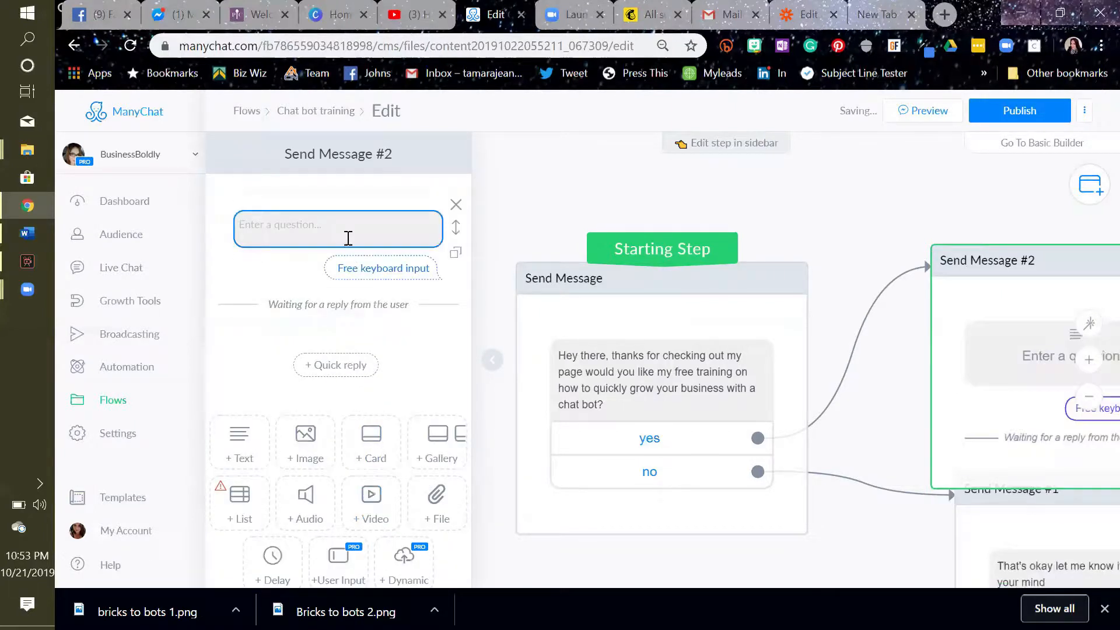
text(Great, this opt)
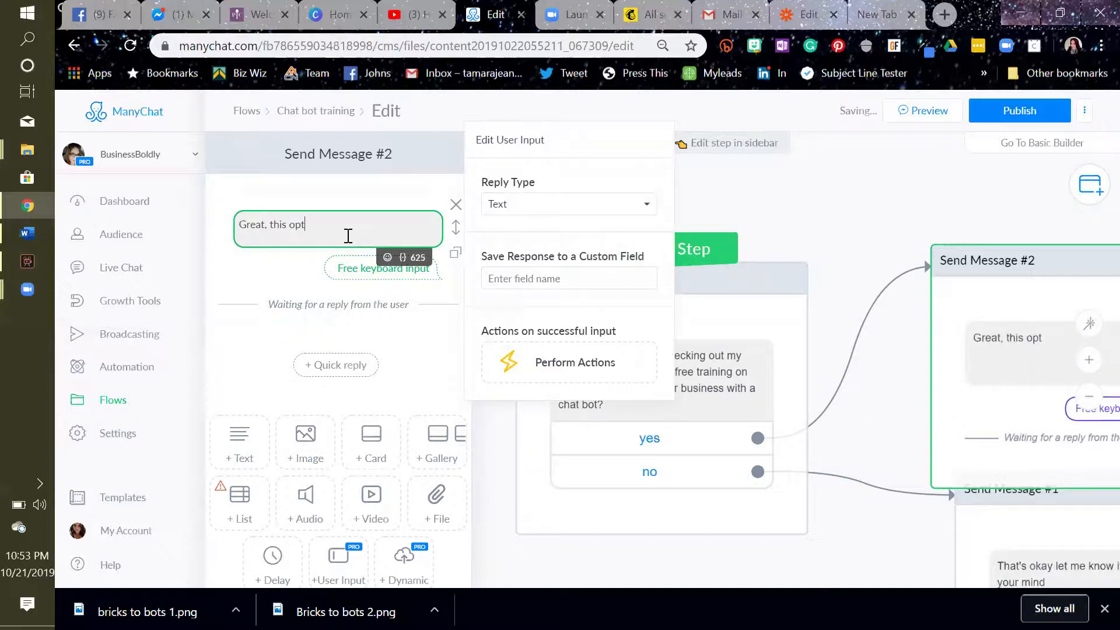
text(in is going to quck)
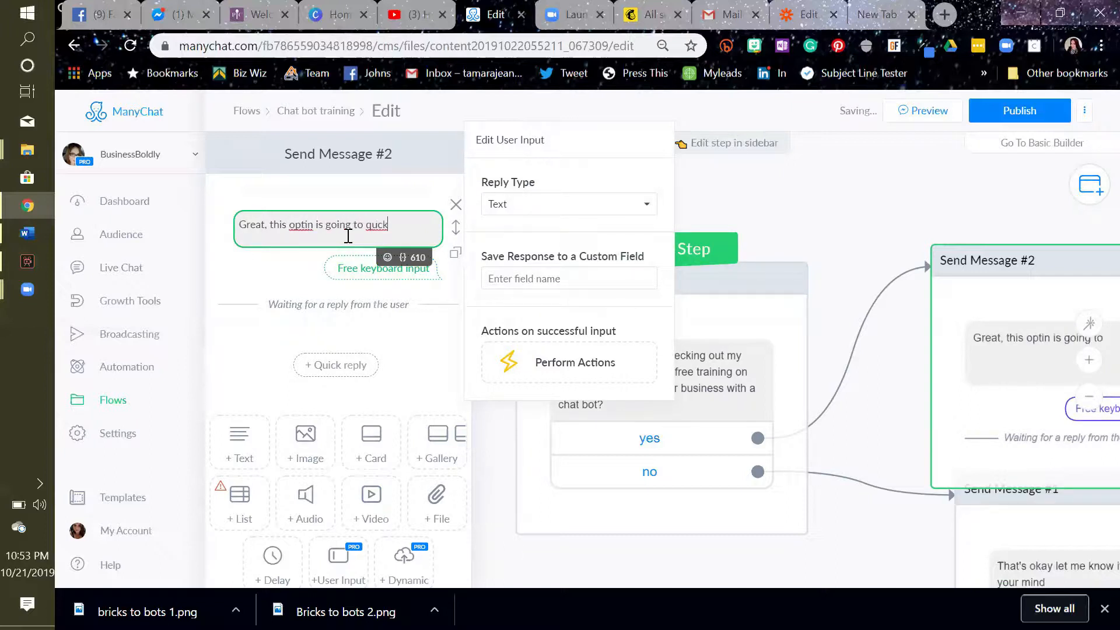
text(l)
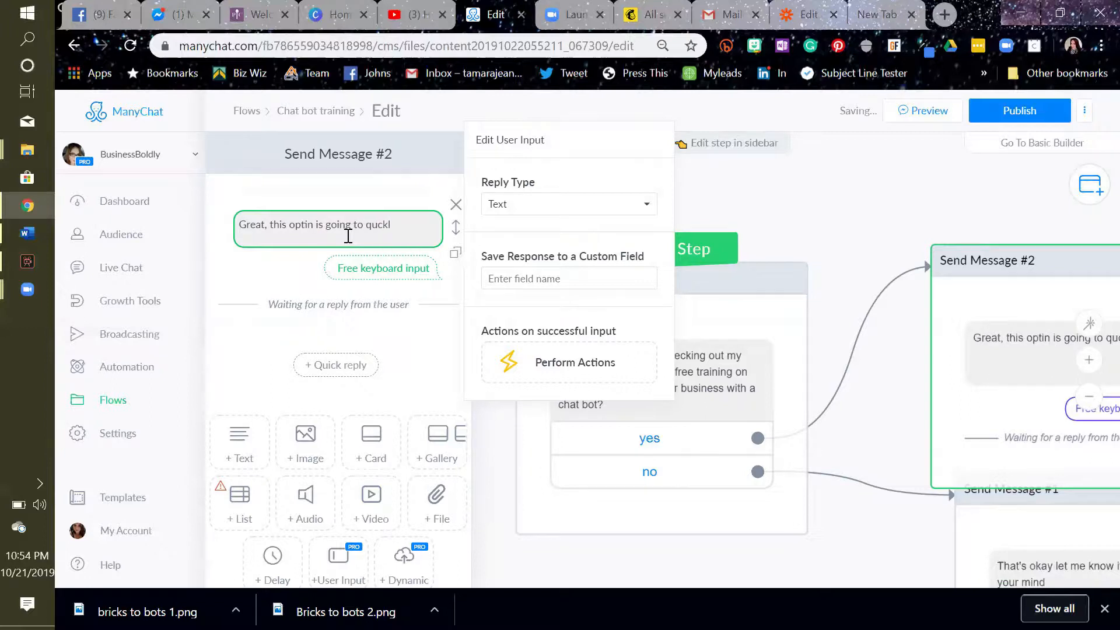
click(401, 225)
key(BackSpace)
key(BackSpace)
key(BackSpace)
text(ic)
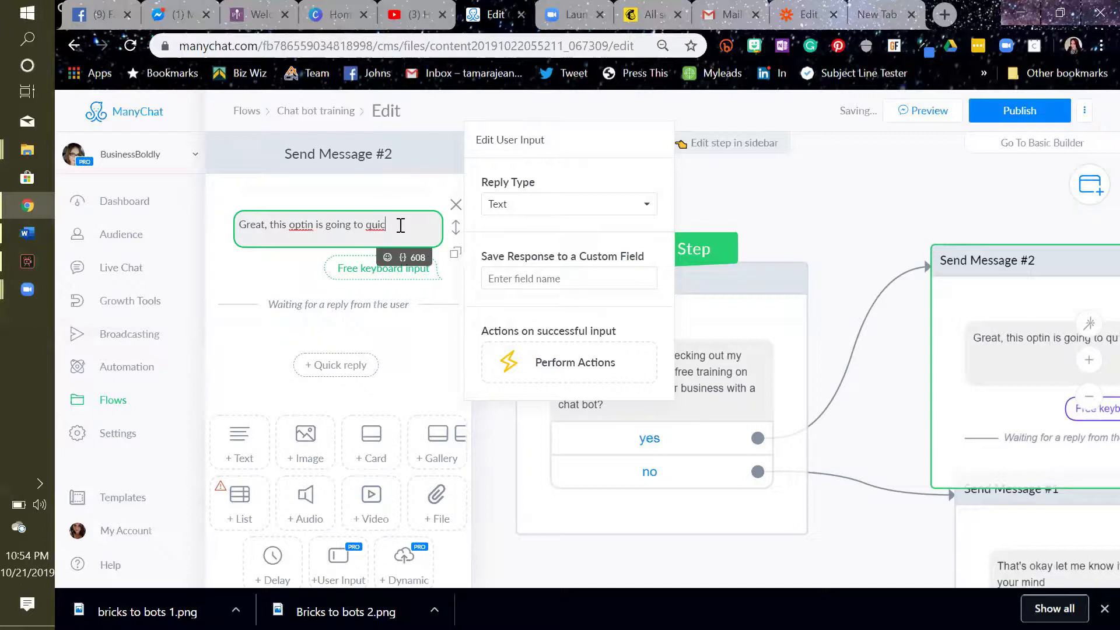
text(kly show you )
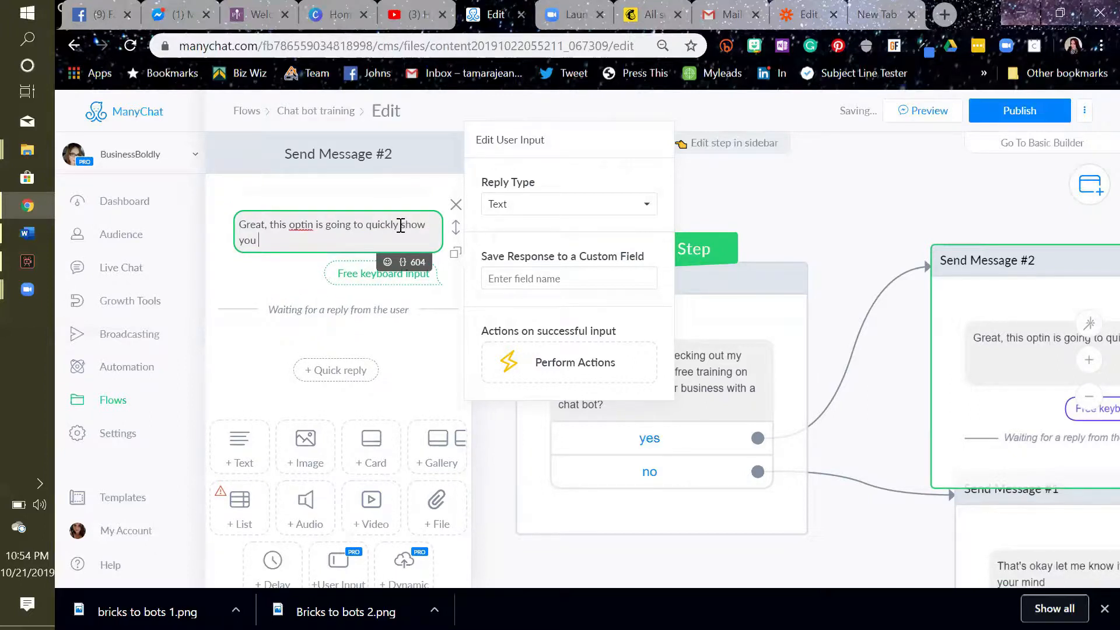
text(how a bot can make your busi)
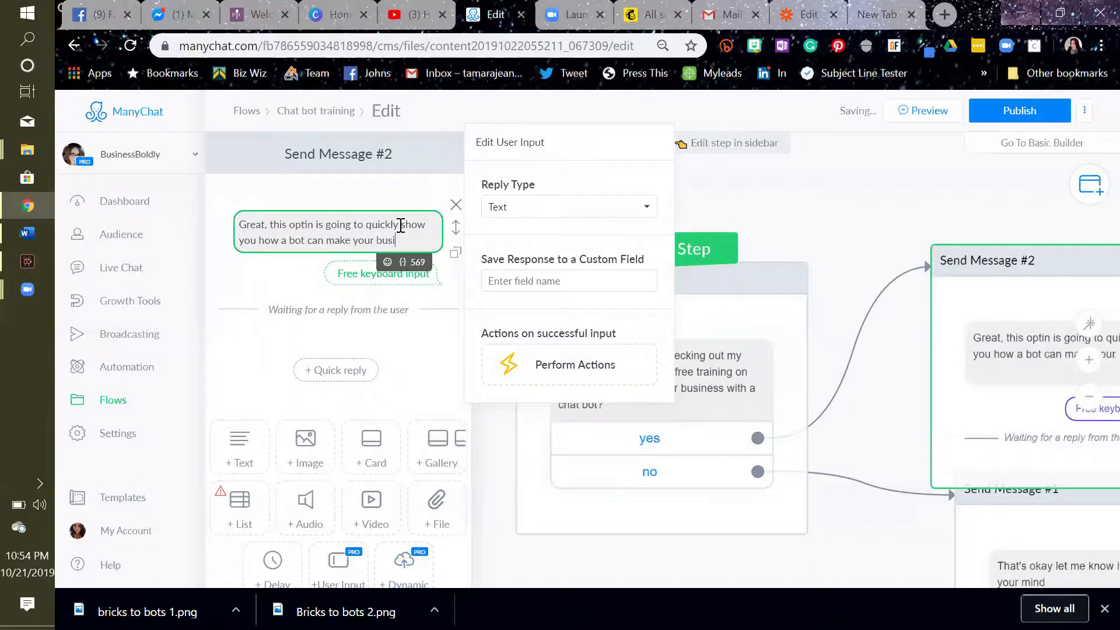
text(ness bett)
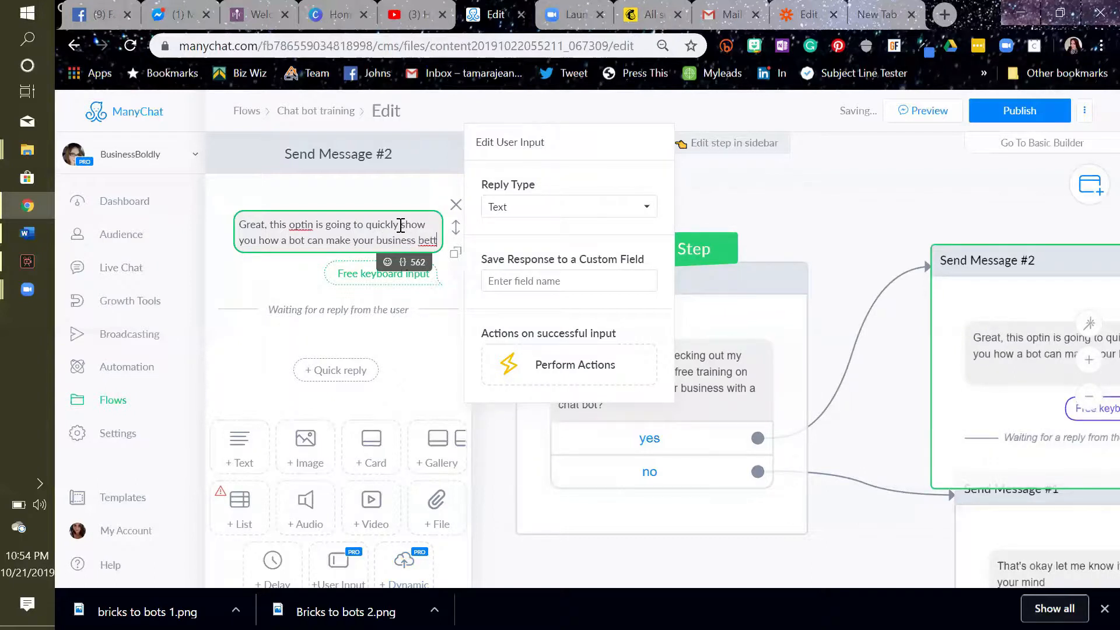
text(er and how to )
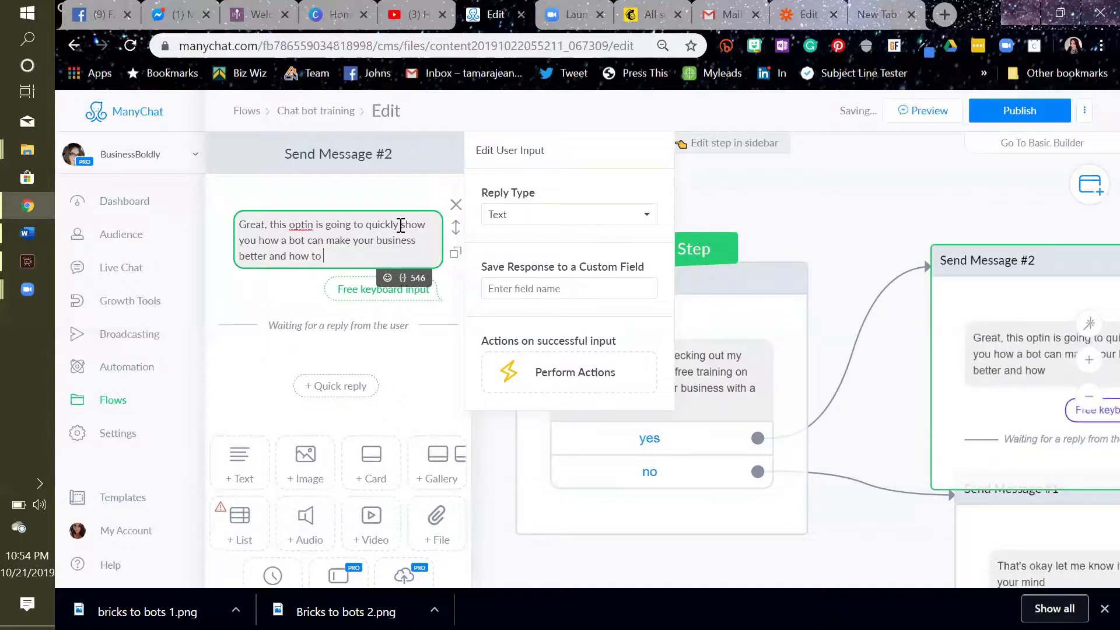
text(successfull)
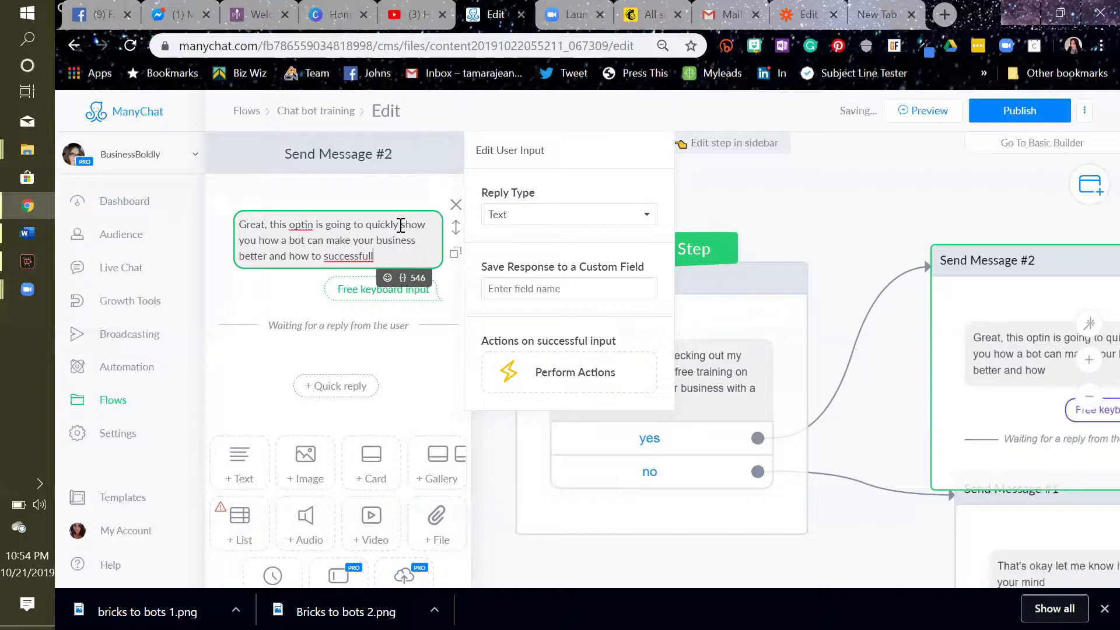
text(y set it up)
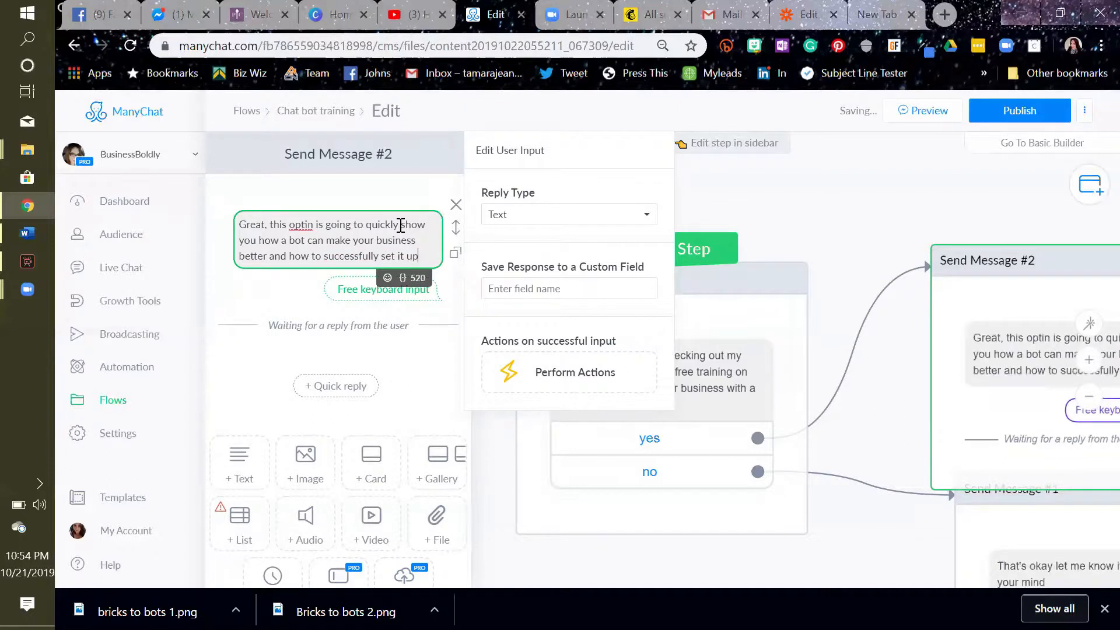
- Continue the question text with ". Please just confirm your email below and I'll get it right over to you"
text(. Please just confirm your email below and)
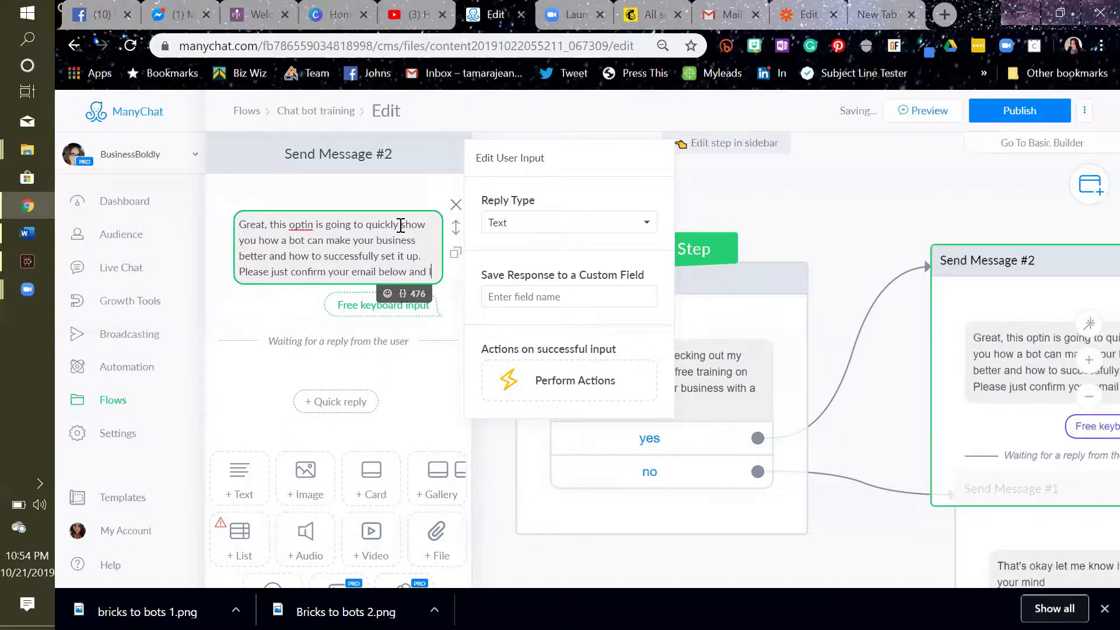
text(I'll get it right over to you)
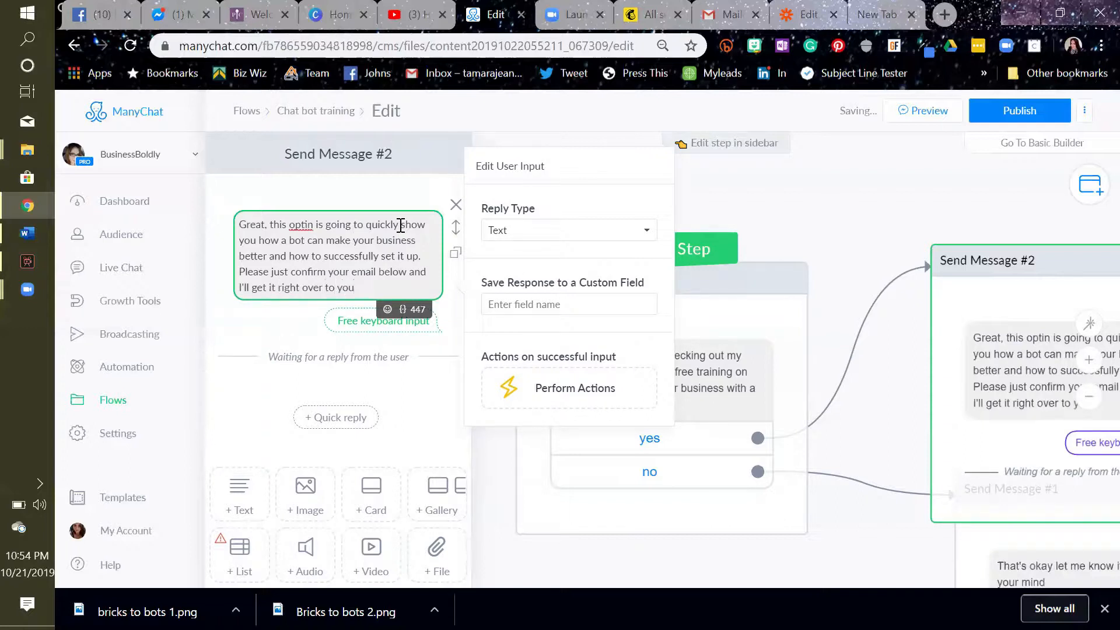
- Set the user input's reply type to Email and enable saving the email to the system field
click(529, 232)
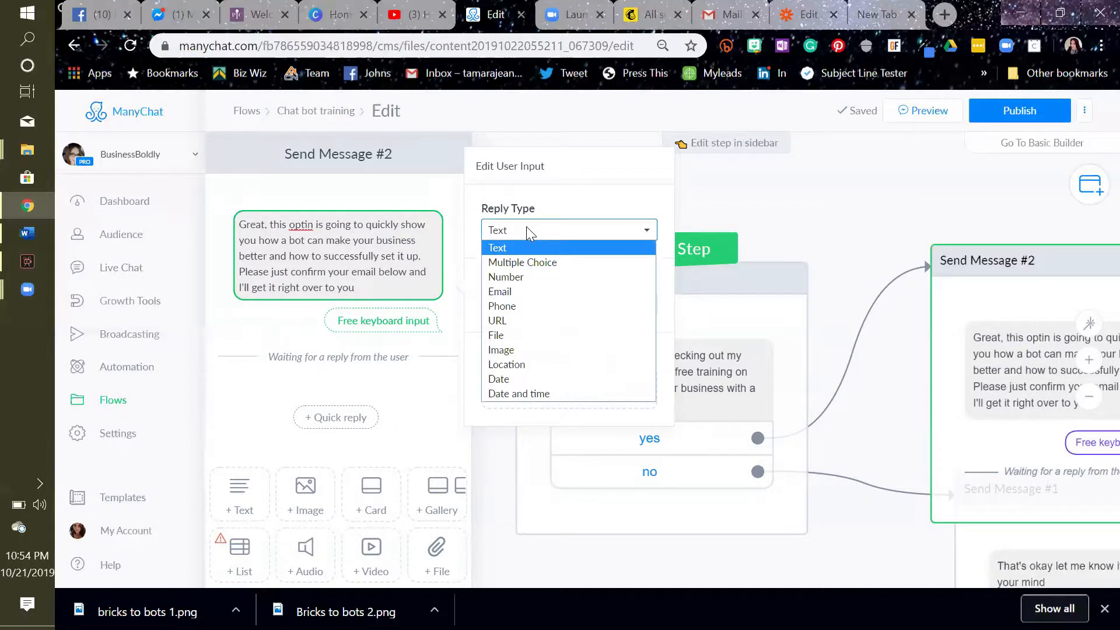
click(530, 289)
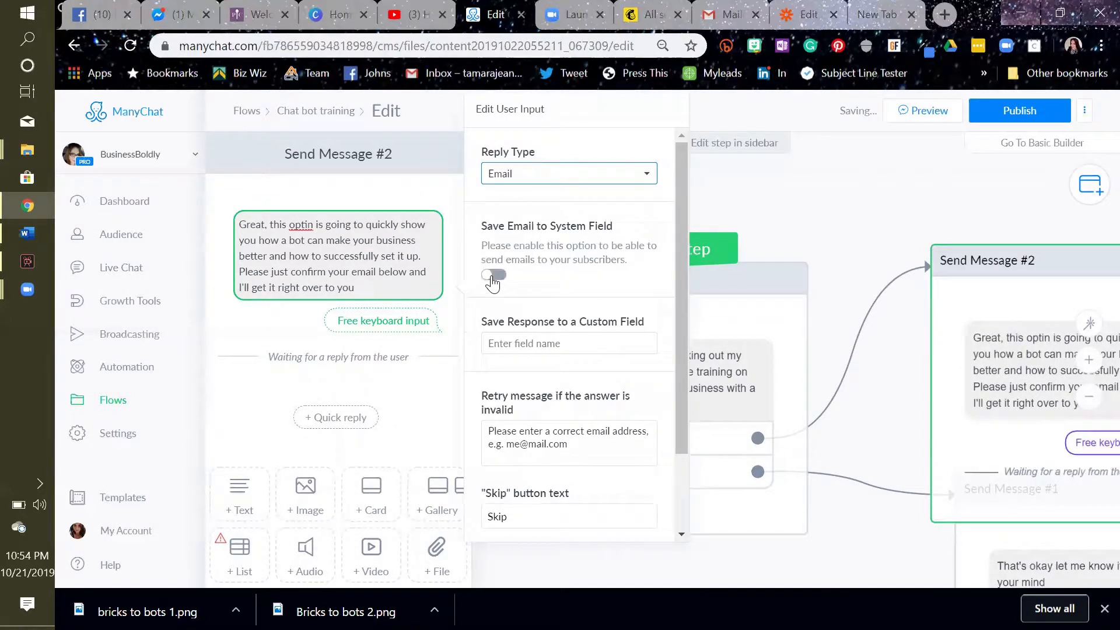
click(499, 275)
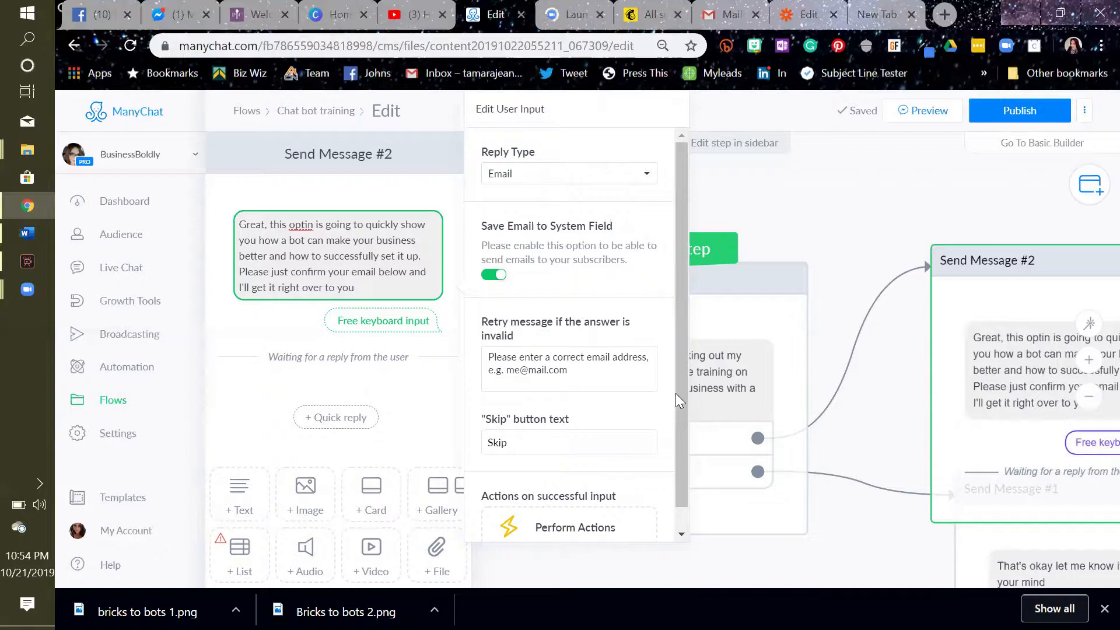
- Attach a Perform Actions step to the successful email input and add a MailChimp Actions action to it
drag(682, 400, 682, 423)
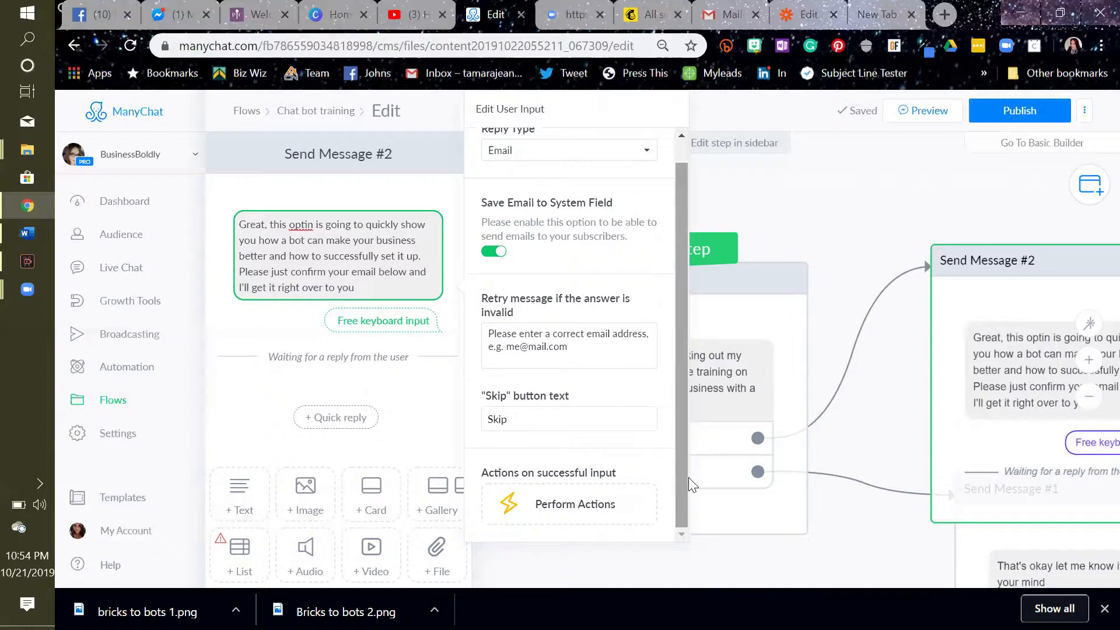
click(651, 503)
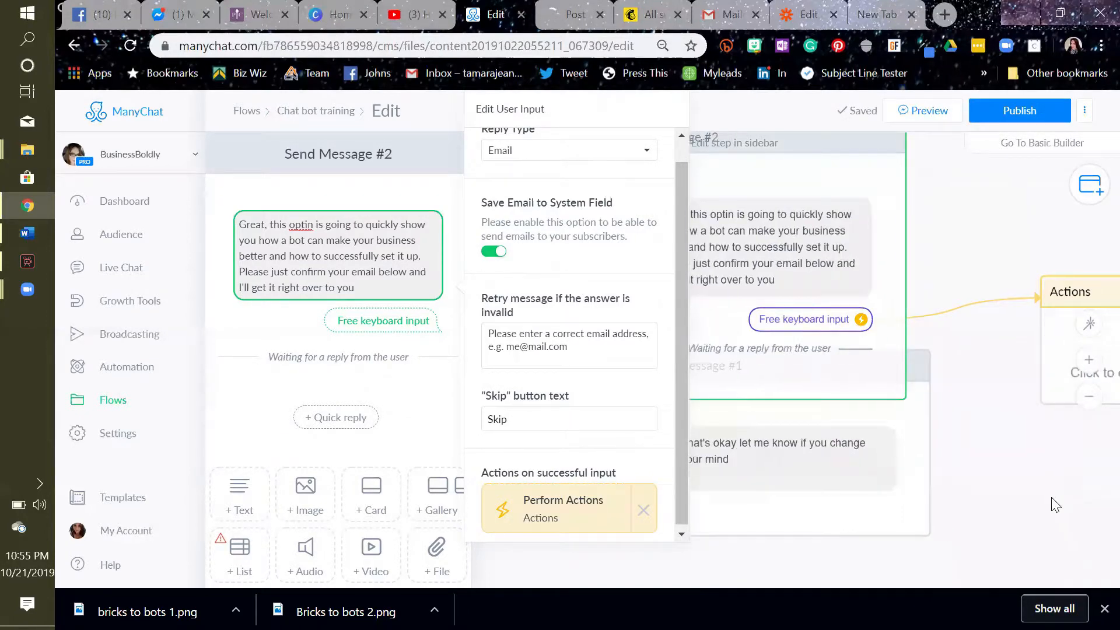
click(884, 324)
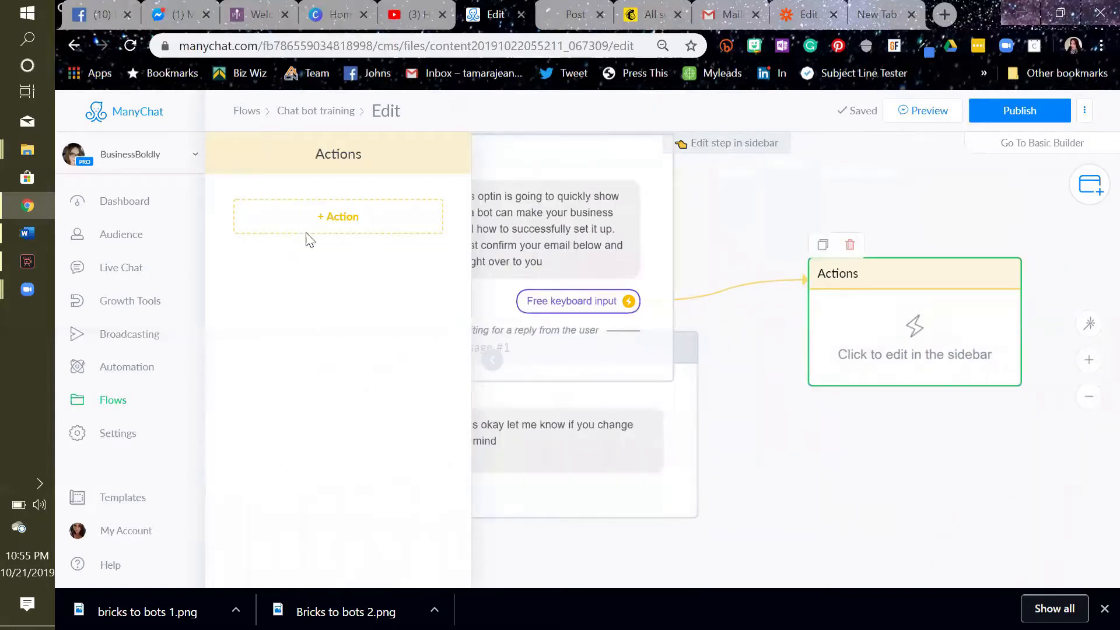
click(310, 232)
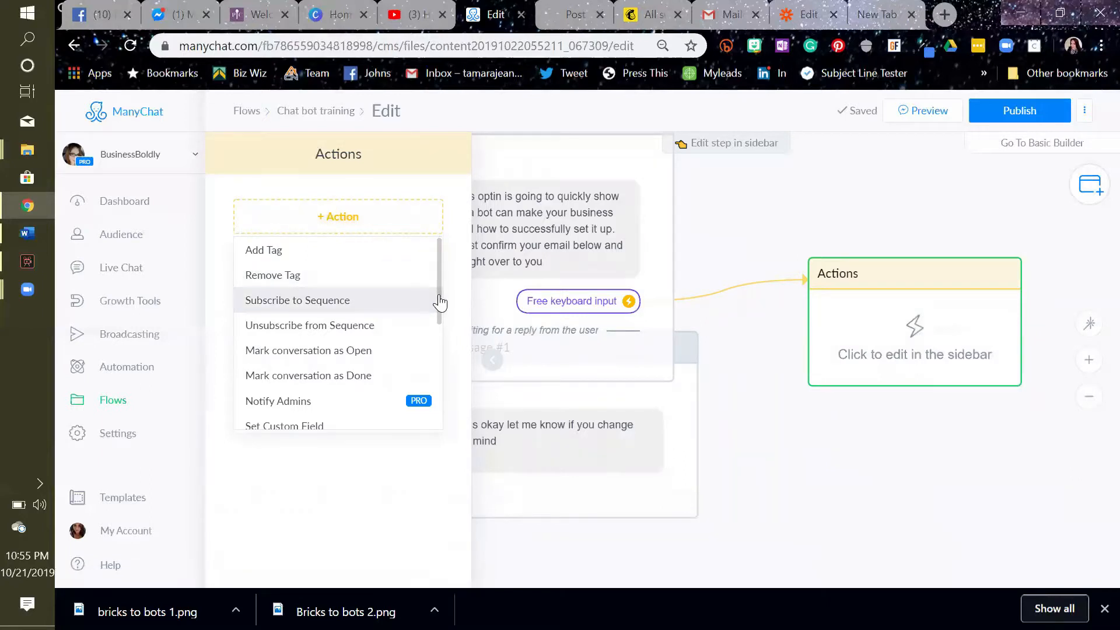
drag(440, 302, 446, 428)
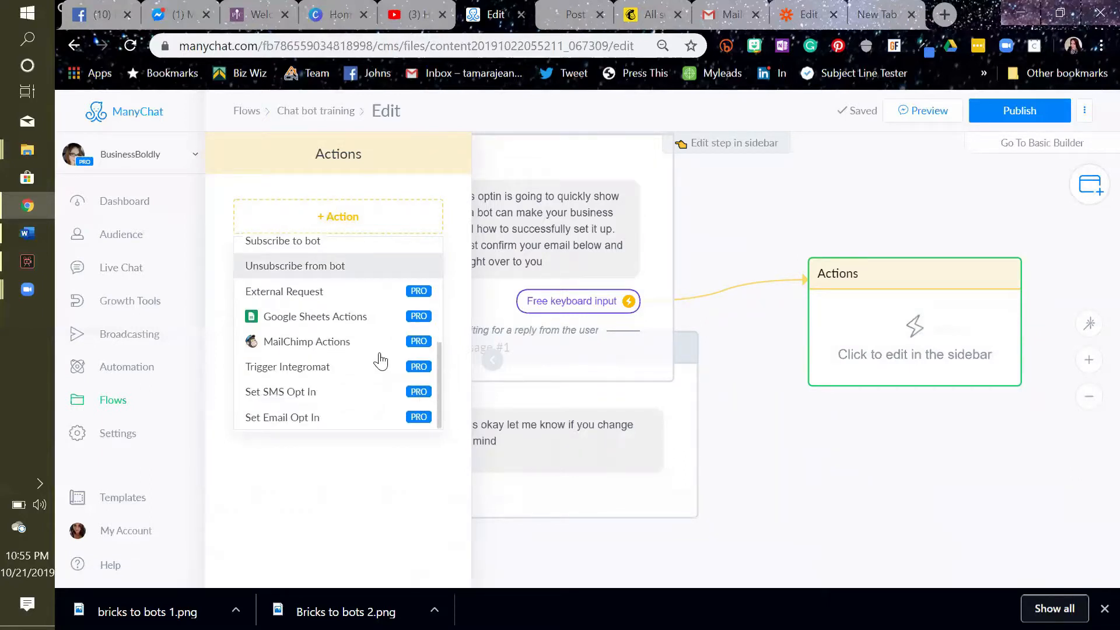
click(340, 346)
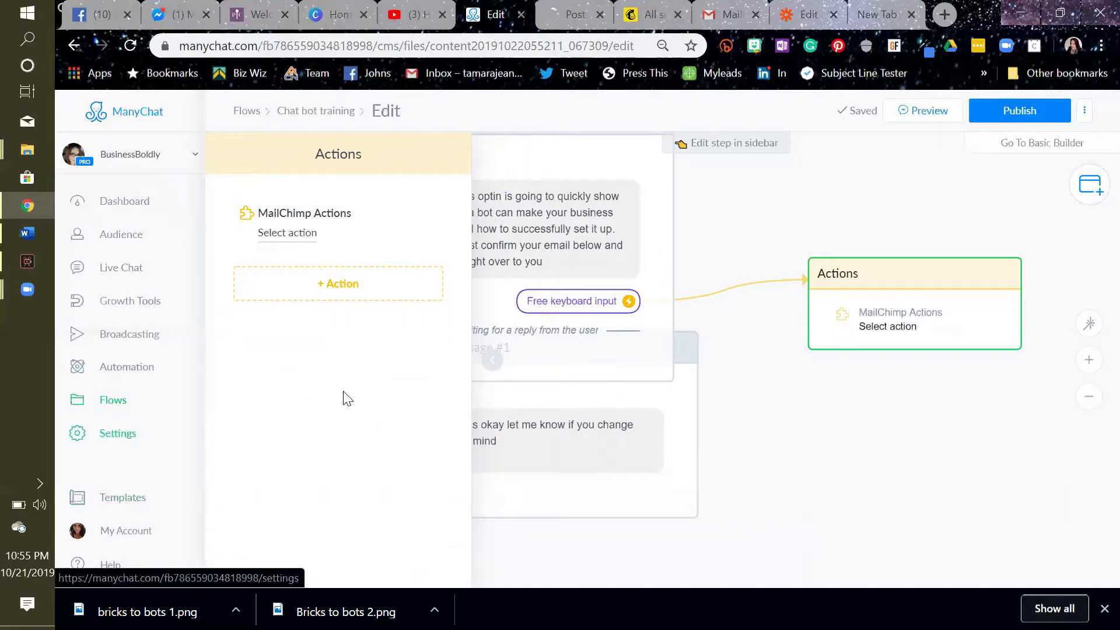
- Set the MailChimp action to Add Subscriber to a List using "Opt in for Chat bot sequence", checking that audience in Mailchimp, and save it
click(309, 239)
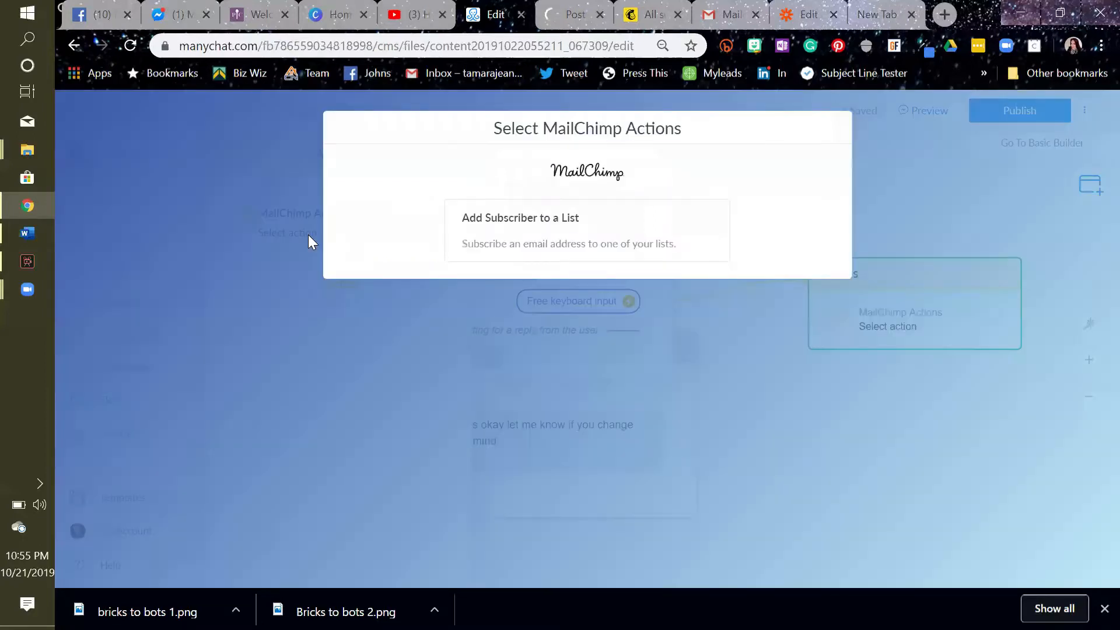
click(518, 247)
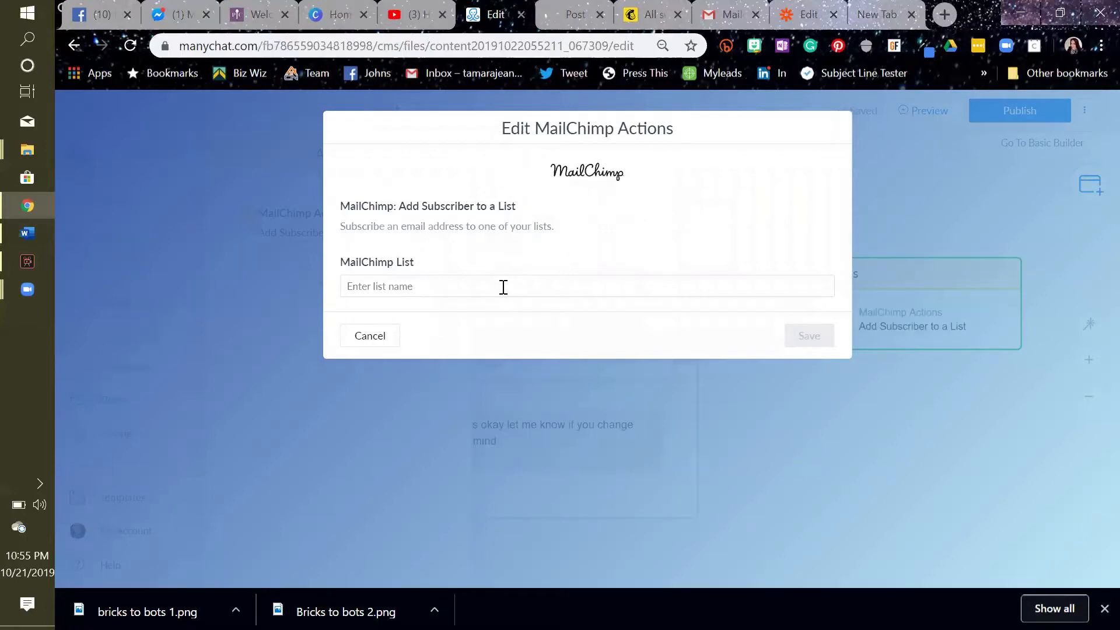
click(503, 287)
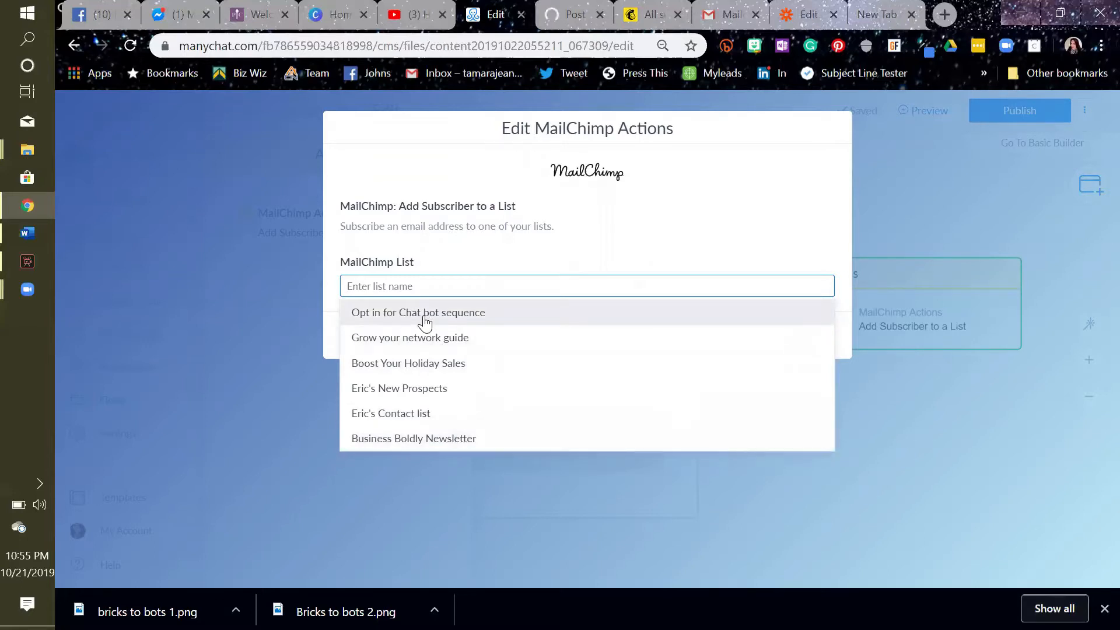
click(656, 9)
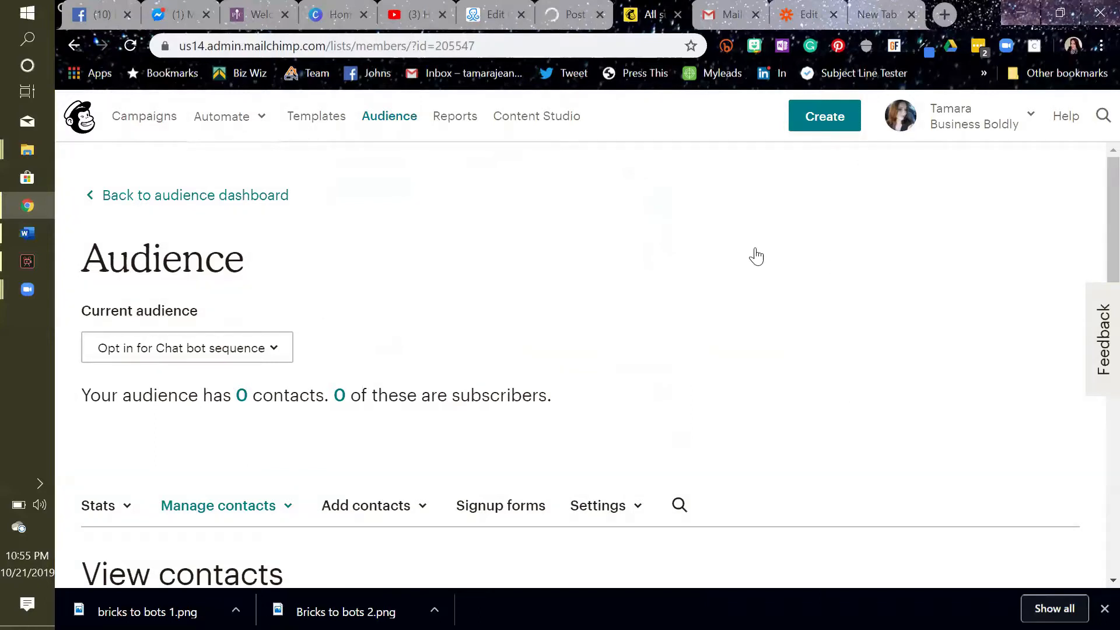
click(496, 12)
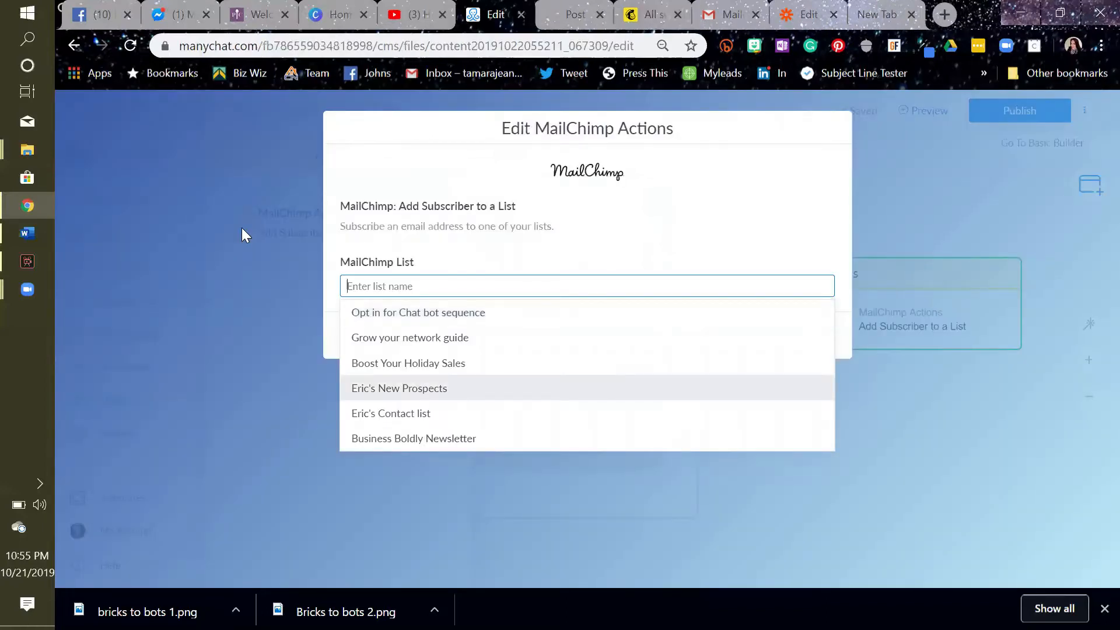
click(434, 315)
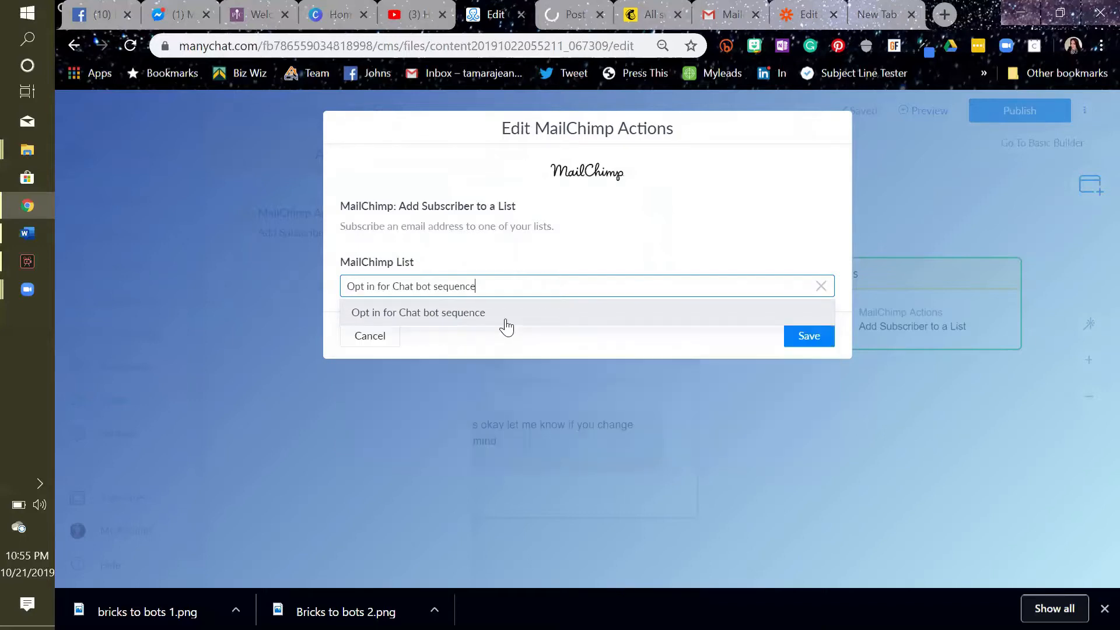
click(813, 338)
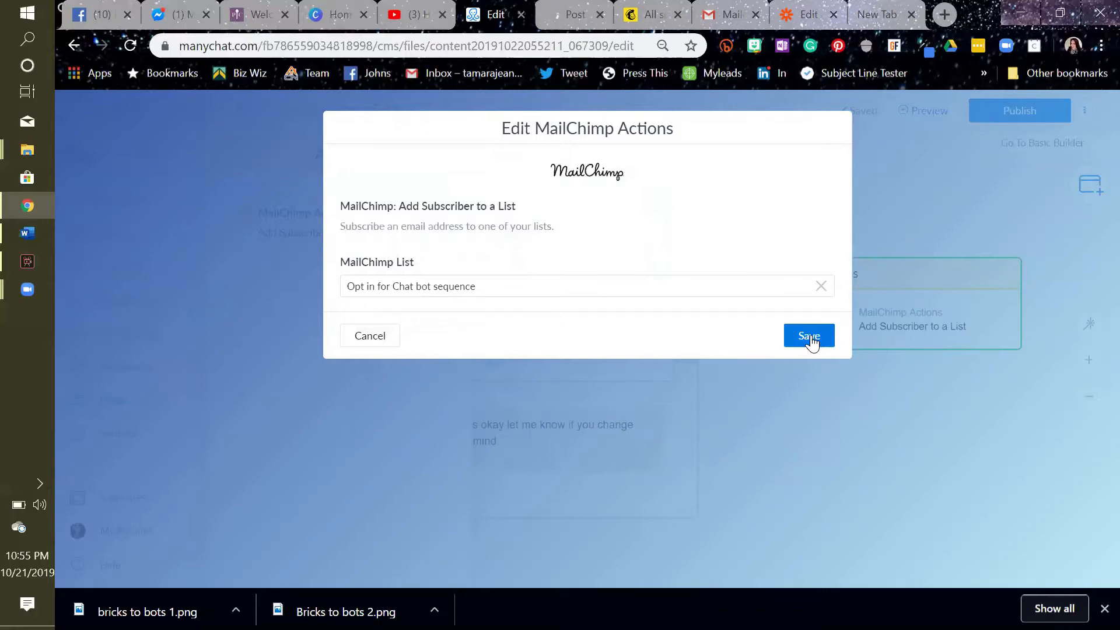
click(812, 340)
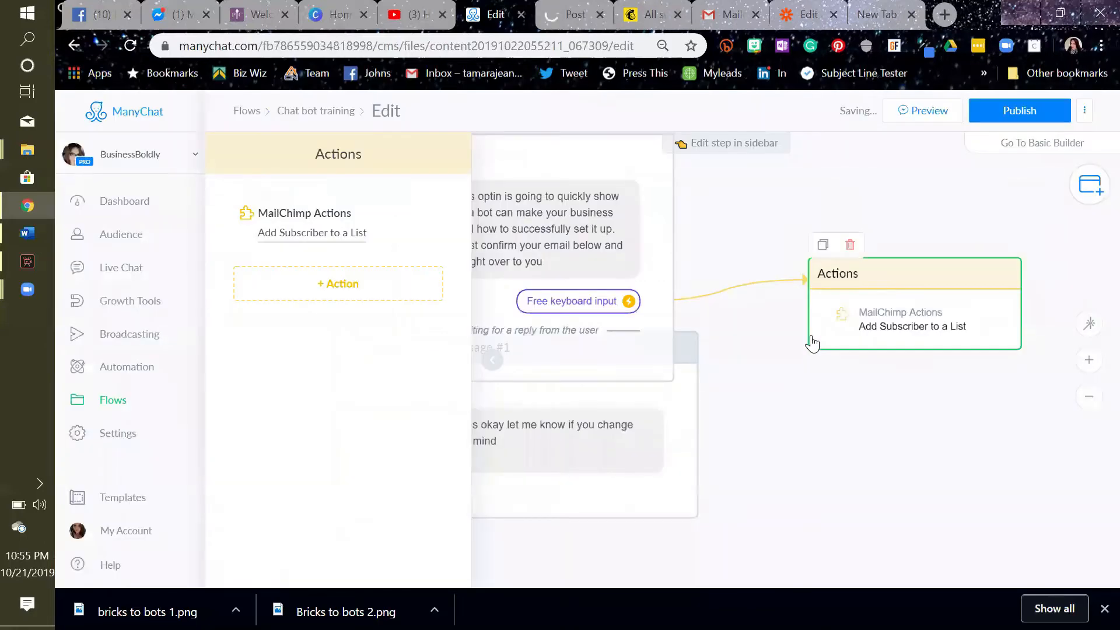
- Close the Actions step's editor and publish the flow
click(838, 393)
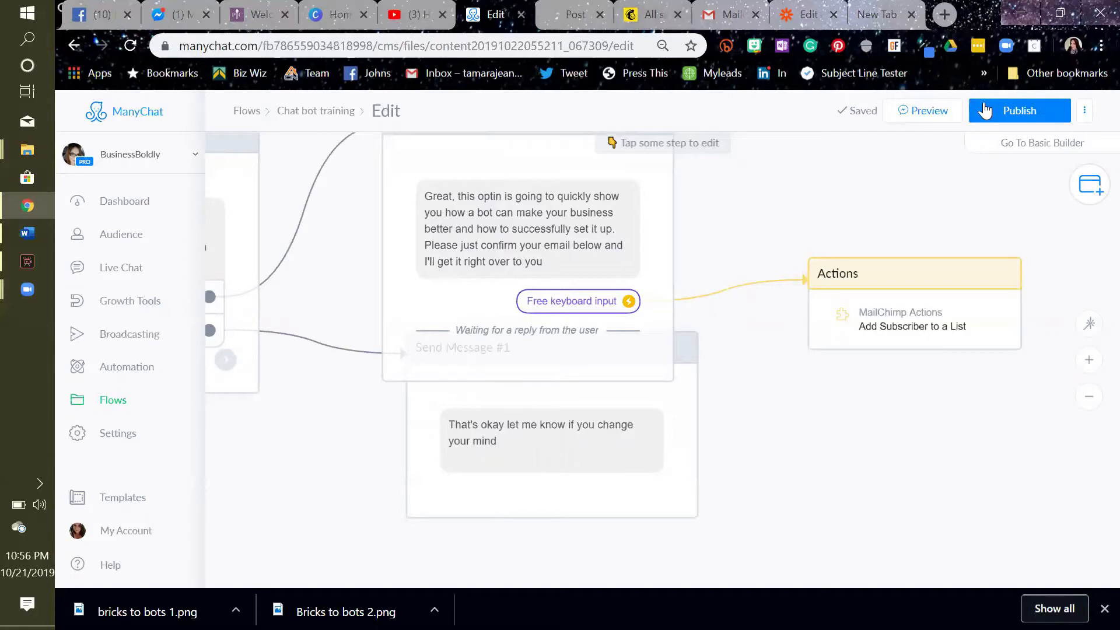
click(984, 110)
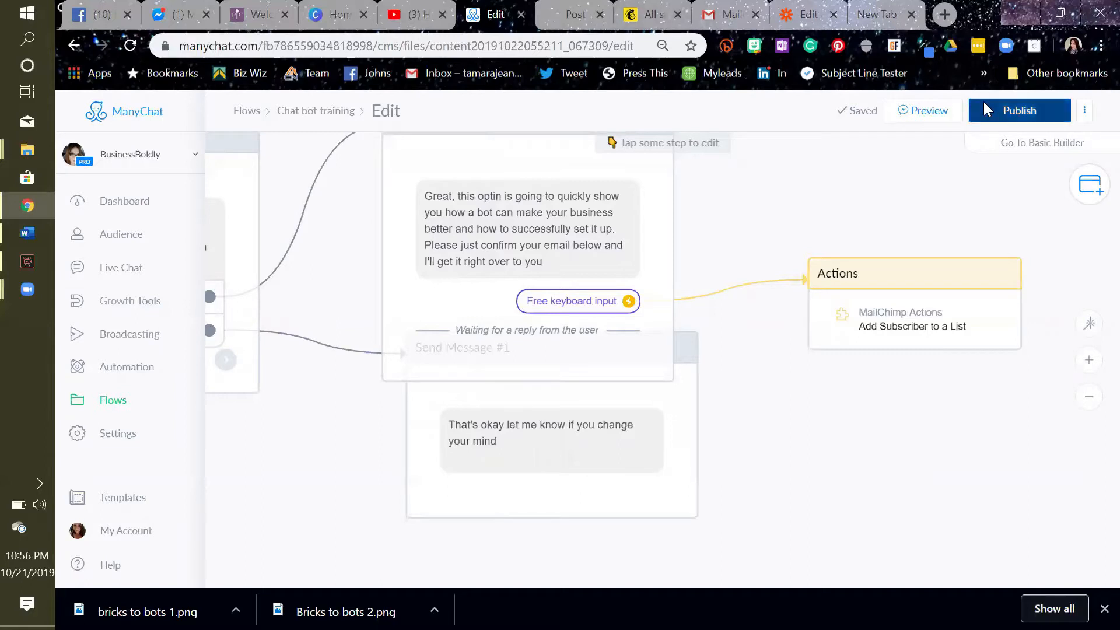